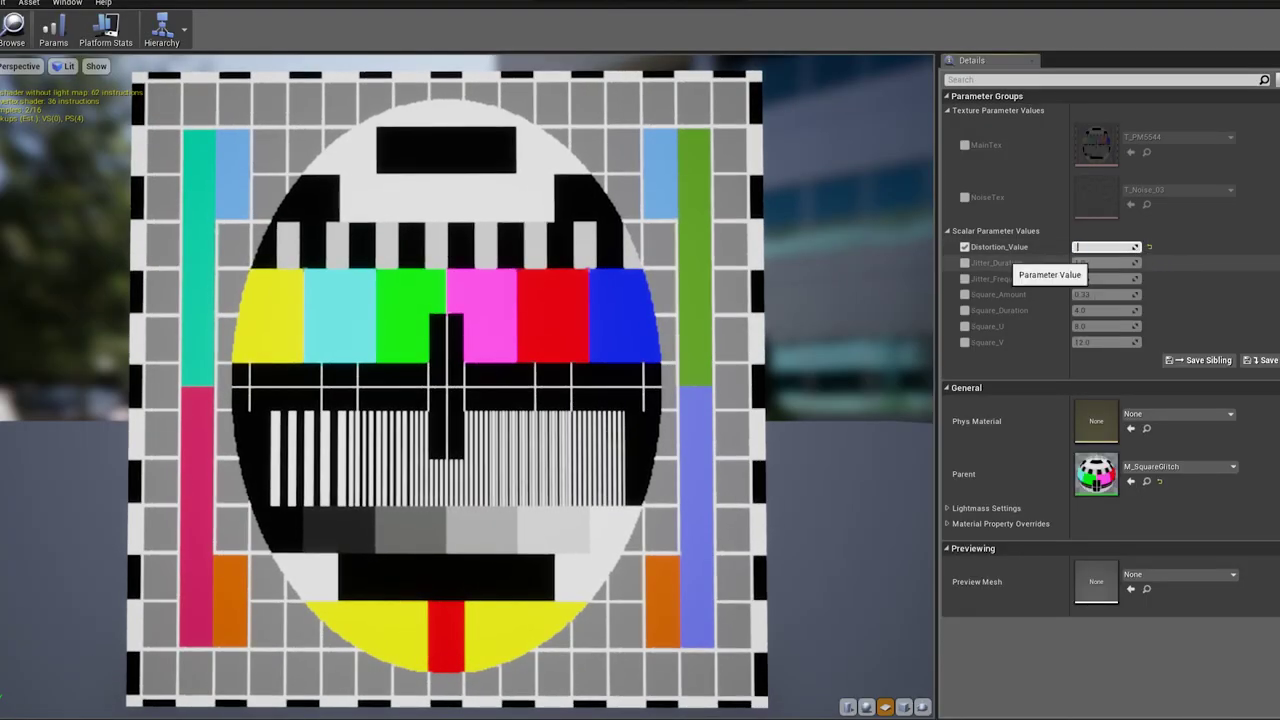
Clear the Distortion_Value override, try then drop Jitter_Duration, and set Jitter_Frequence to about 0.166.
{"action": "left_click", "coordinate": [964, 247]}
{"action": "left_click", "coordinate": [964, 263]}
{"action": "left_click", "coordinate": [1100, 263]}
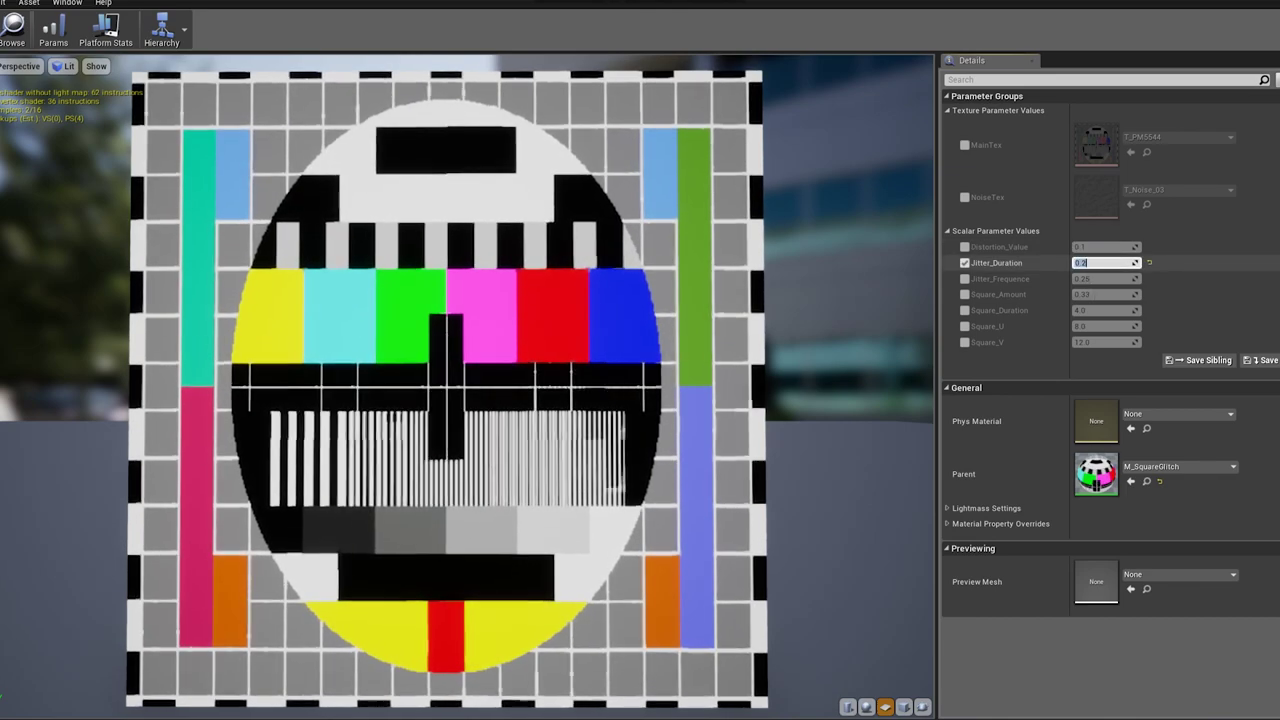
{"action": "type", "text": "1"}
{"action": "left_click", "coordinate": [964, 263]}
{"action": "left_click", "coordinate": [964, 279]}
{"action": "left_click", "coordinate": [1100, 279]}
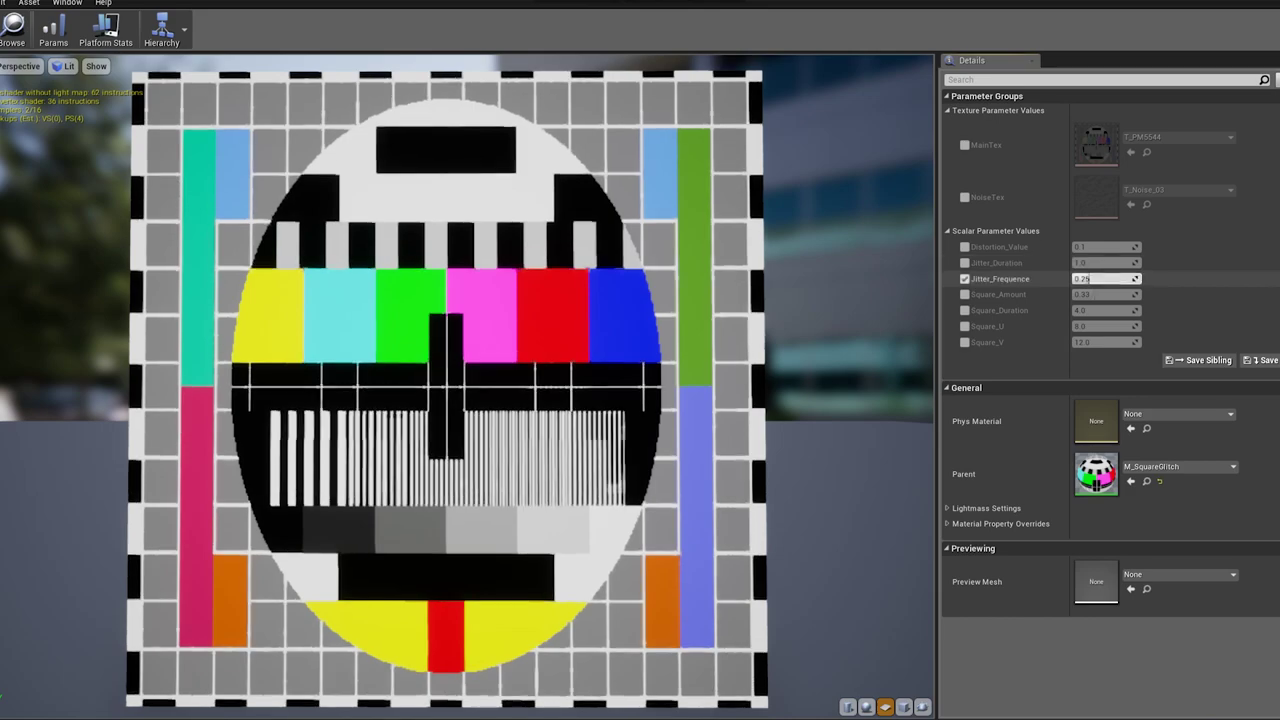
{"action": "left_click_drag", "start_coordinate": [1100, 279], "coordinate": [1085, 279]}
Set Square_Amount to about 0.101, Square_Duration to 10, and Square_U/Square_V with Square_V at 128.
{"action": "left_click", "coordinate": [964, 295]}
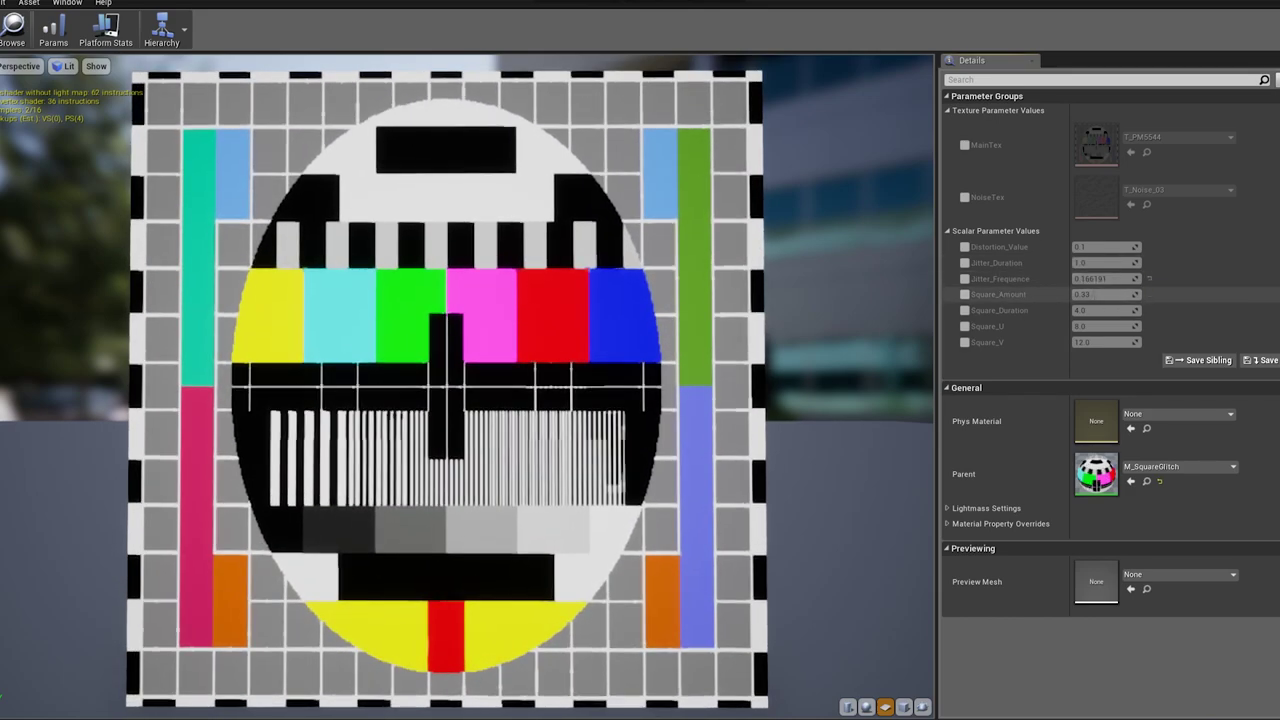
{"action": "mouse_move", "coordinate": [1100, 295]}
{"action": "left_mouse_down"}
{"action": "mouse_move", "coordinate": [1118, 294]}
{"action": "mouse_move", "coordinate": [1088, 295]}
{"action": "left_mouse_up"}
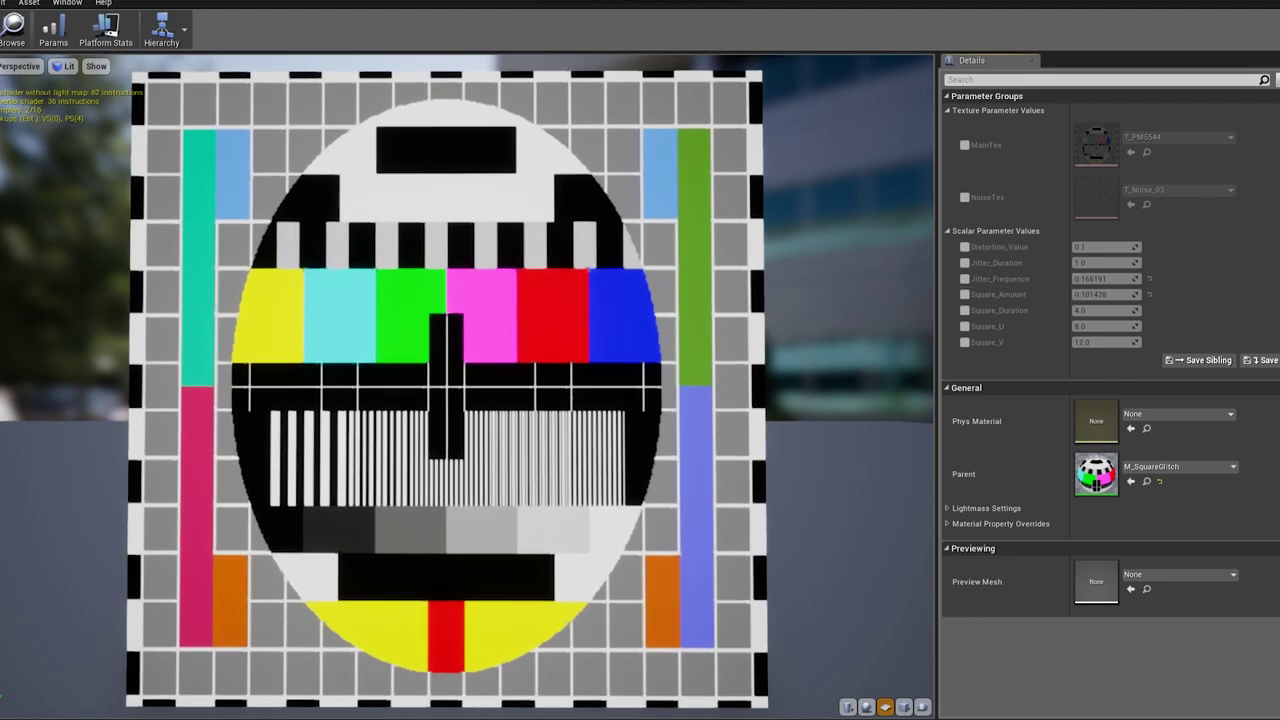
{"action": "left_click", "coordinate": [964, 310]}
{"action": "type", "text": "0."}
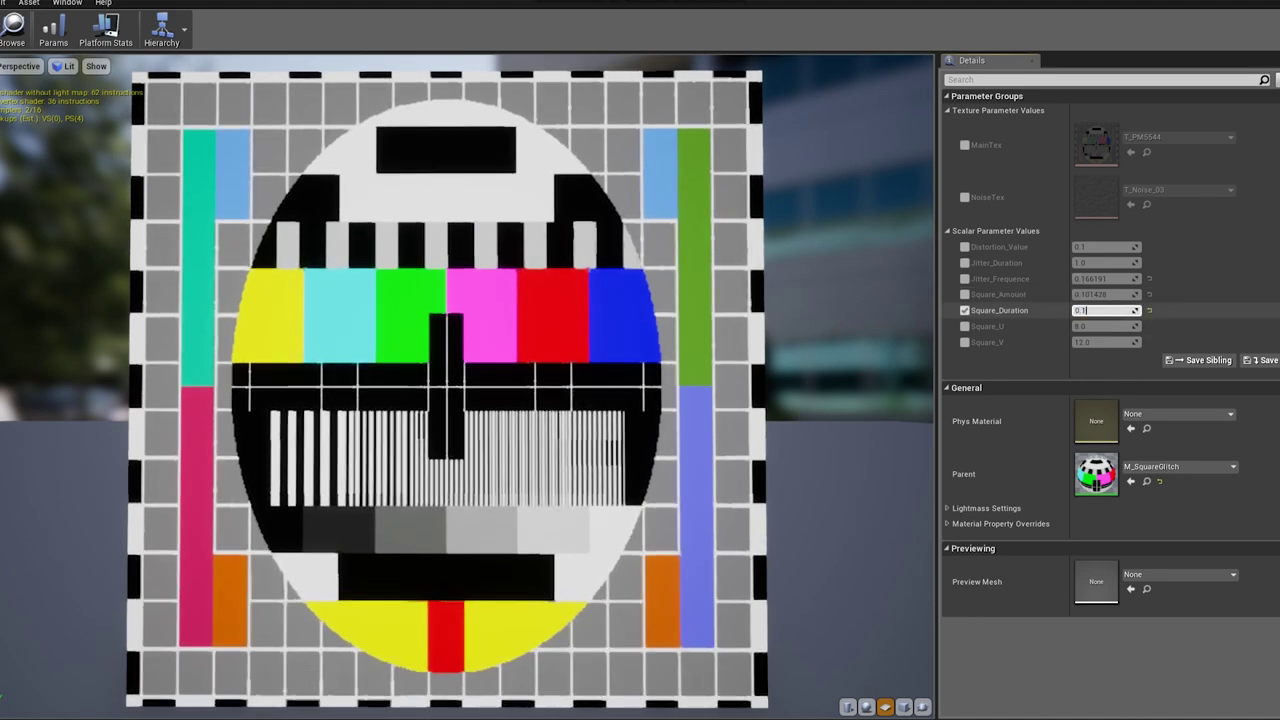
{"action": "type", "text": "10"}
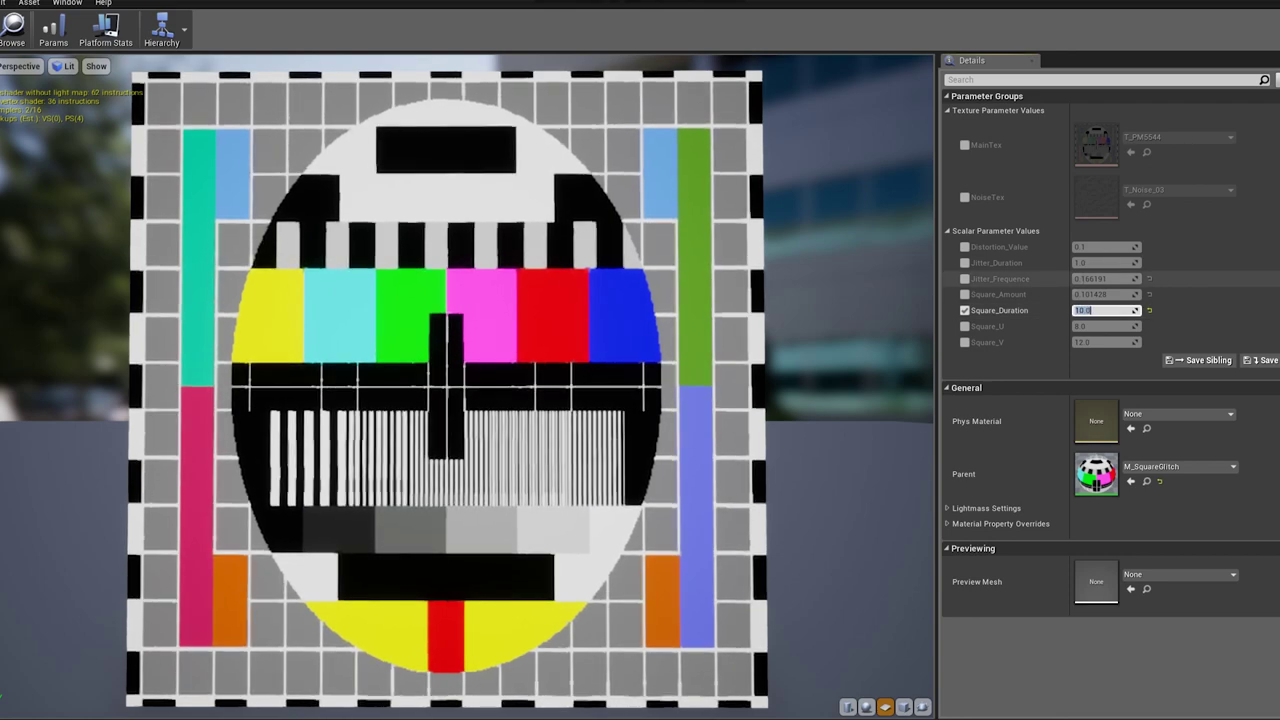
{"action": "key", "text": "Return"}
{"action": "left_click", "coordinate": [964, 326]}
{"action": "type", "text": "128"}
{"action": "key", "text": "Tab"}
{"action": "type", "text": "4"}
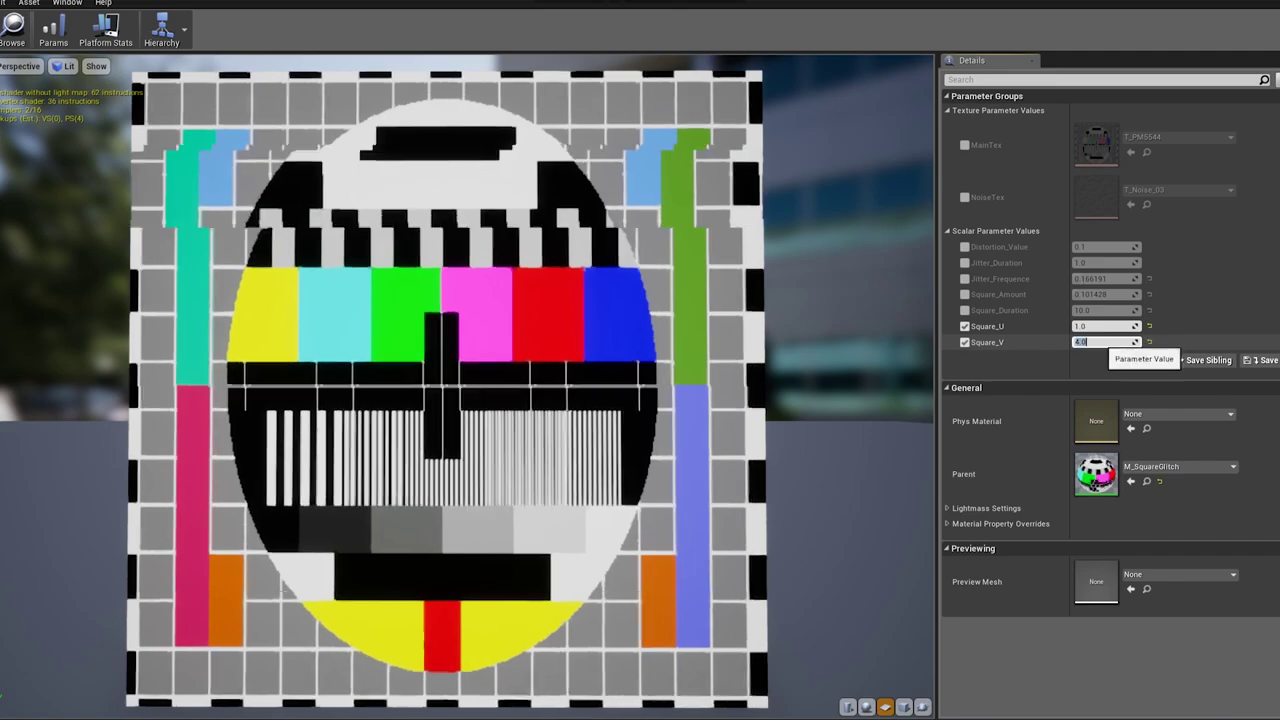
{"action": "key", "text": "Return"}
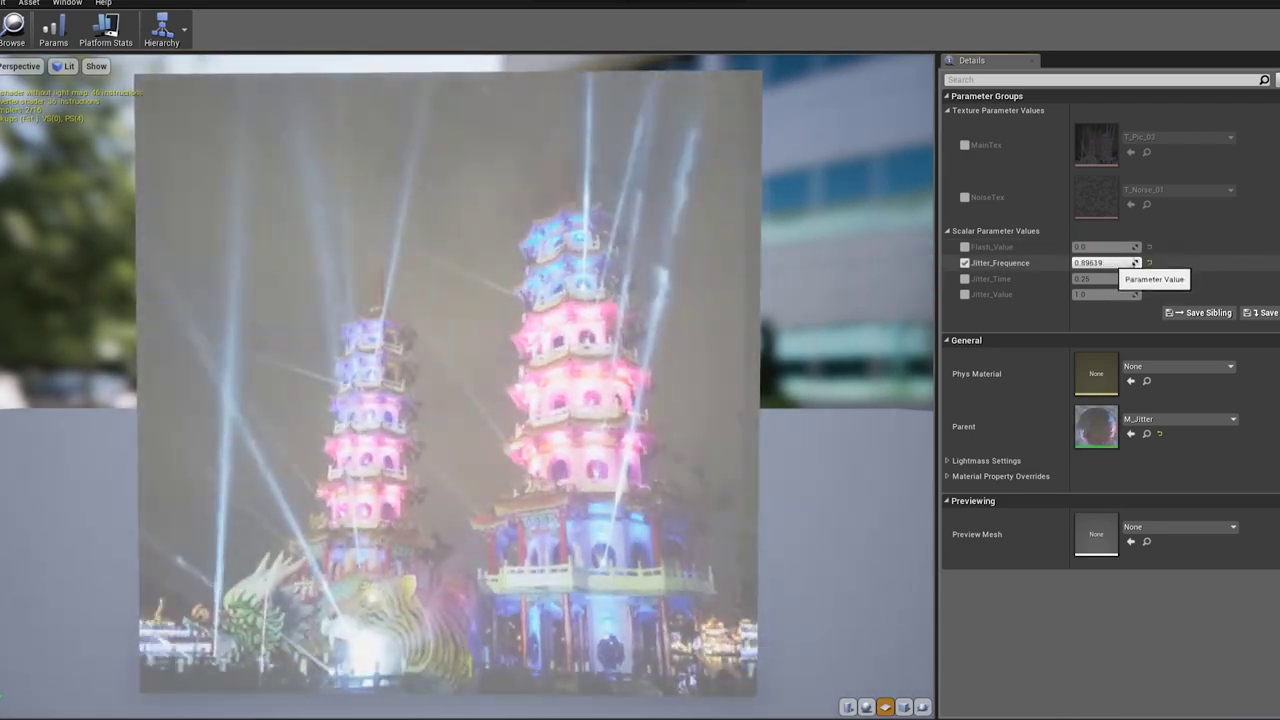
Override Jitter_Frequence to about 0.325 and enable the Jitter_Time and Jitter_Value overrides.
{"action": "left_click_drag", "start_coordinate": [1100, 262], "coordinate": [1092, 262]}
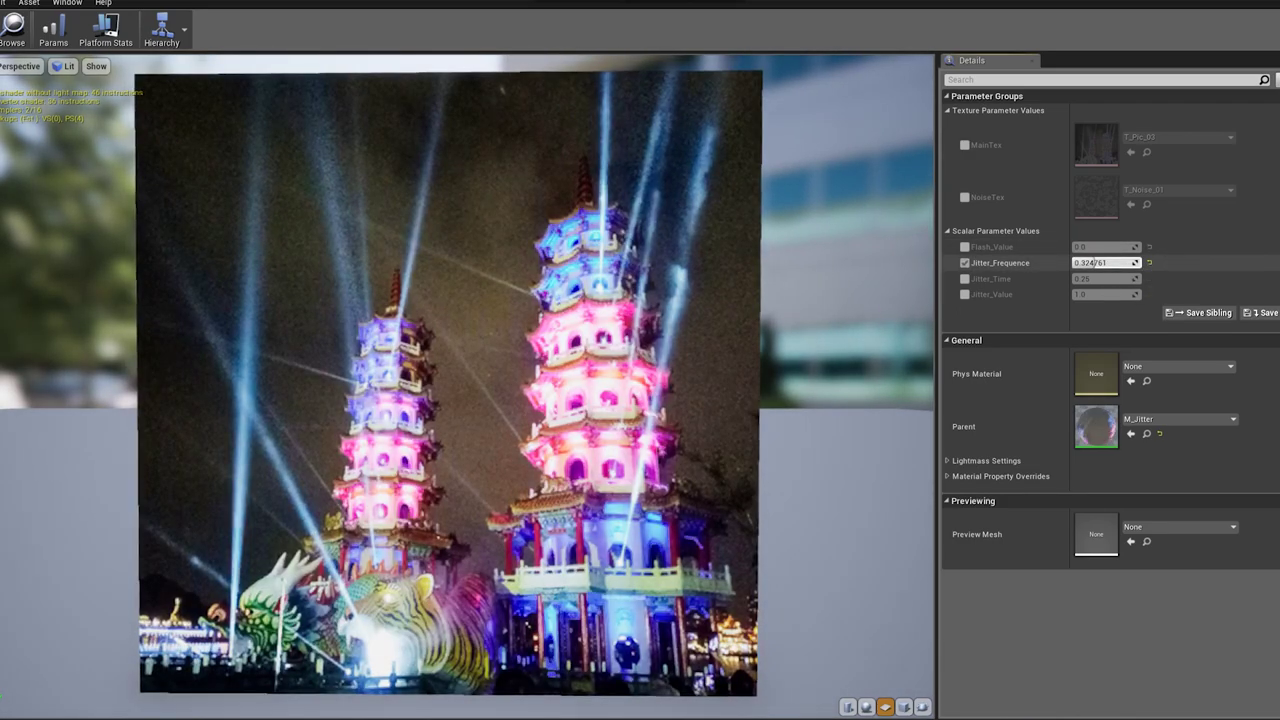
{"action": "left_click", "coordinate": [1095, 278]}
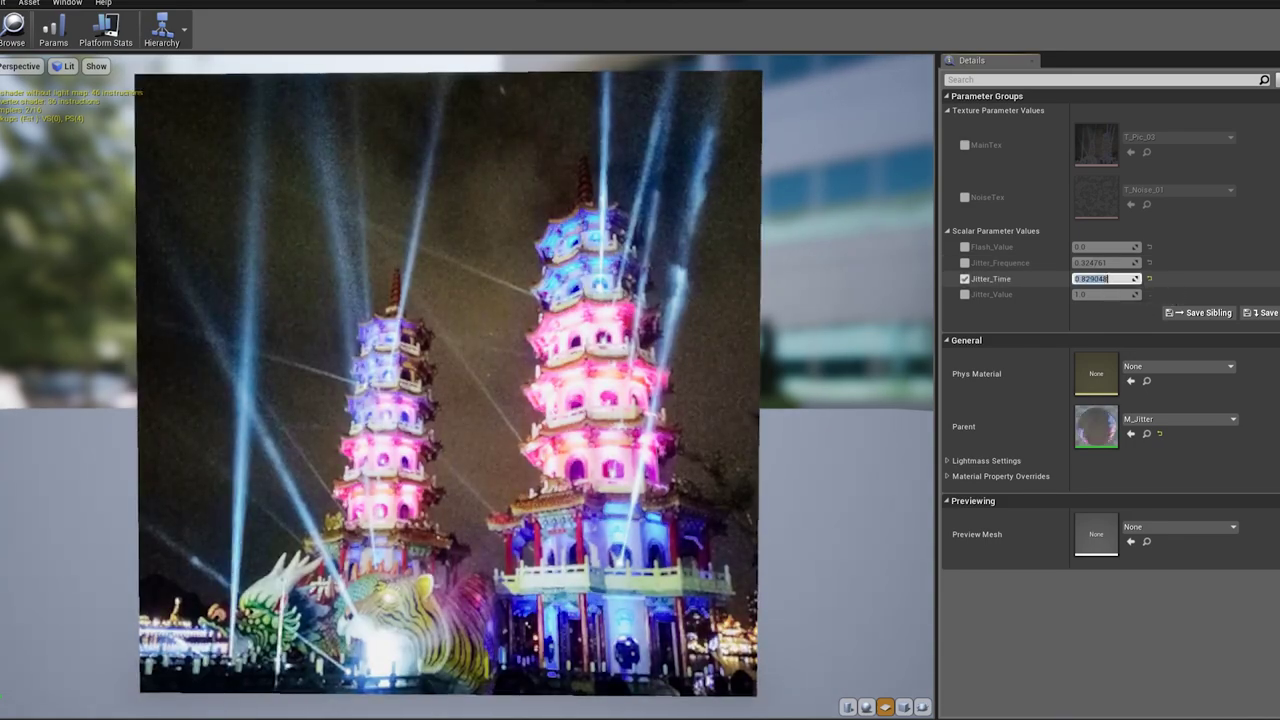
{"action": "left_click", "coordinate": [1100, 294]}
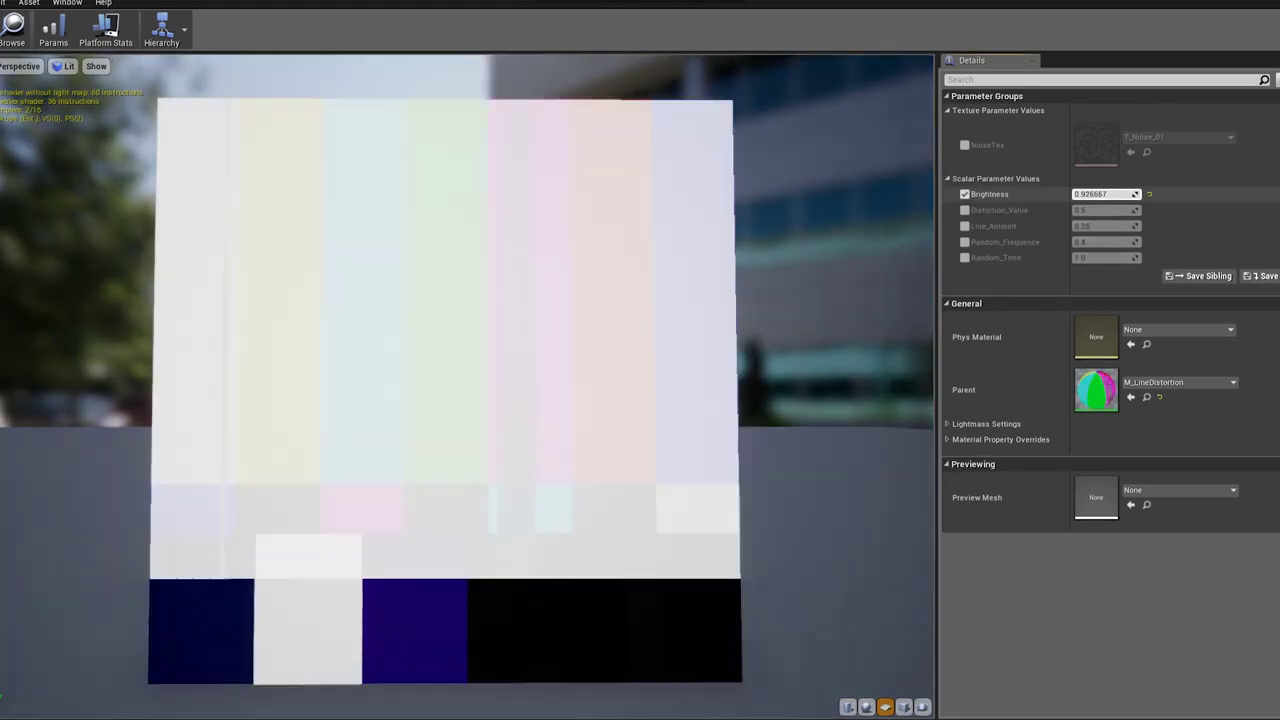
Adjust Brightness, test Distortion_Value 0.1 and Line_Amount about 0.181, unchecking each afterwards.
{"action": "left_click_drag", "start_coordinate": [1100, 194], "coordinate": [1115, 194]}
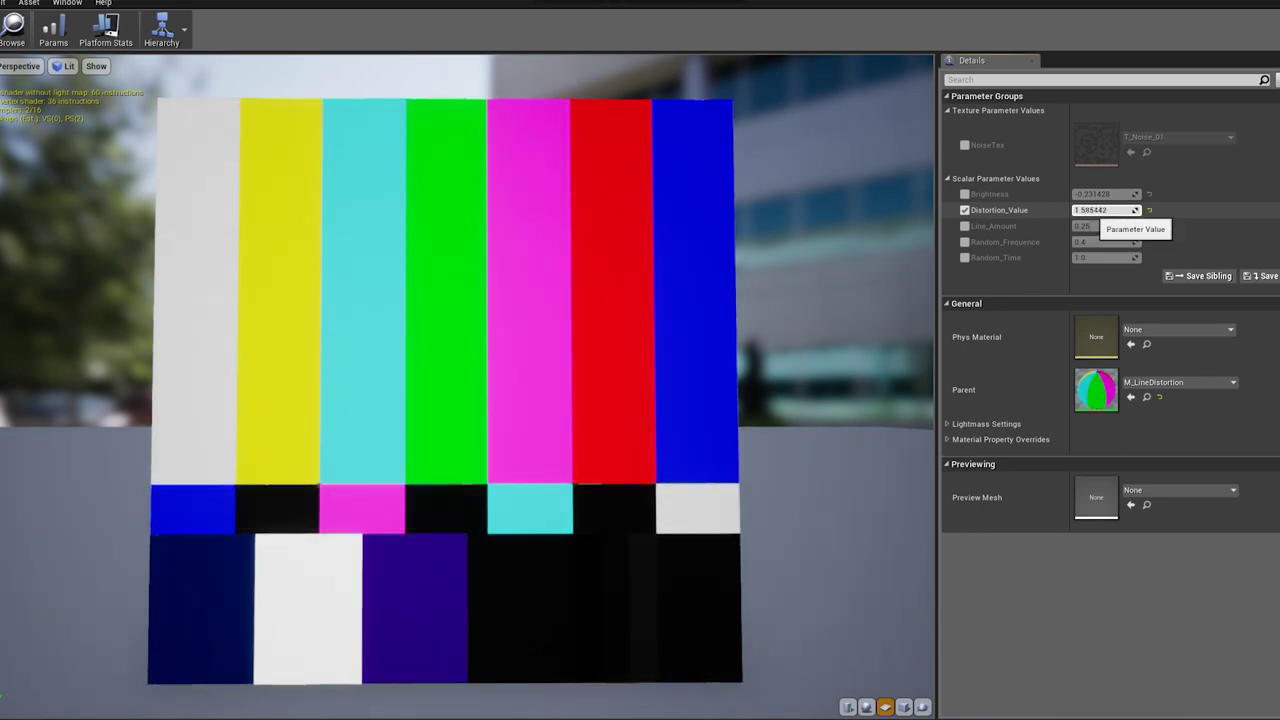
{"action": "type", "text": "0.1"}
{"action": "key", "text": "Return"}
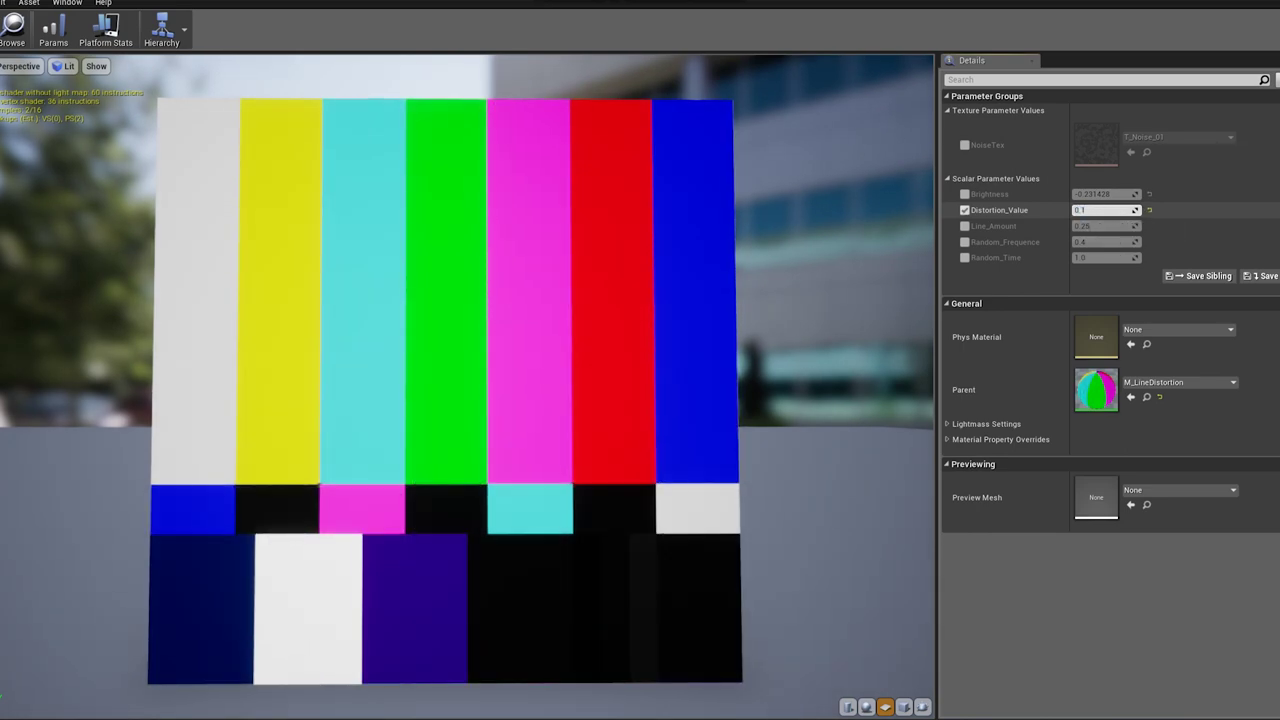
{"action": "left_click", "coordinate": [965, 210]}
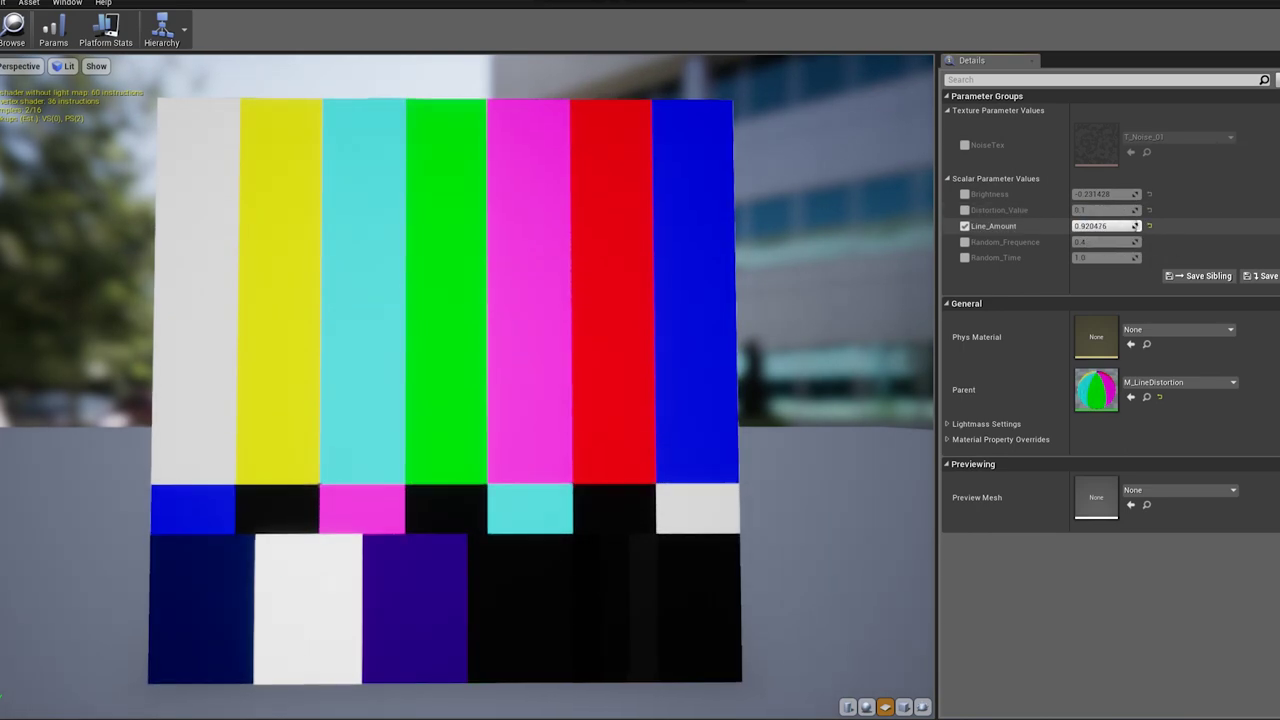
{"action": "left_click_drag", "start_coordinate": [1083, 226], "coordinate": [1010, 226]}
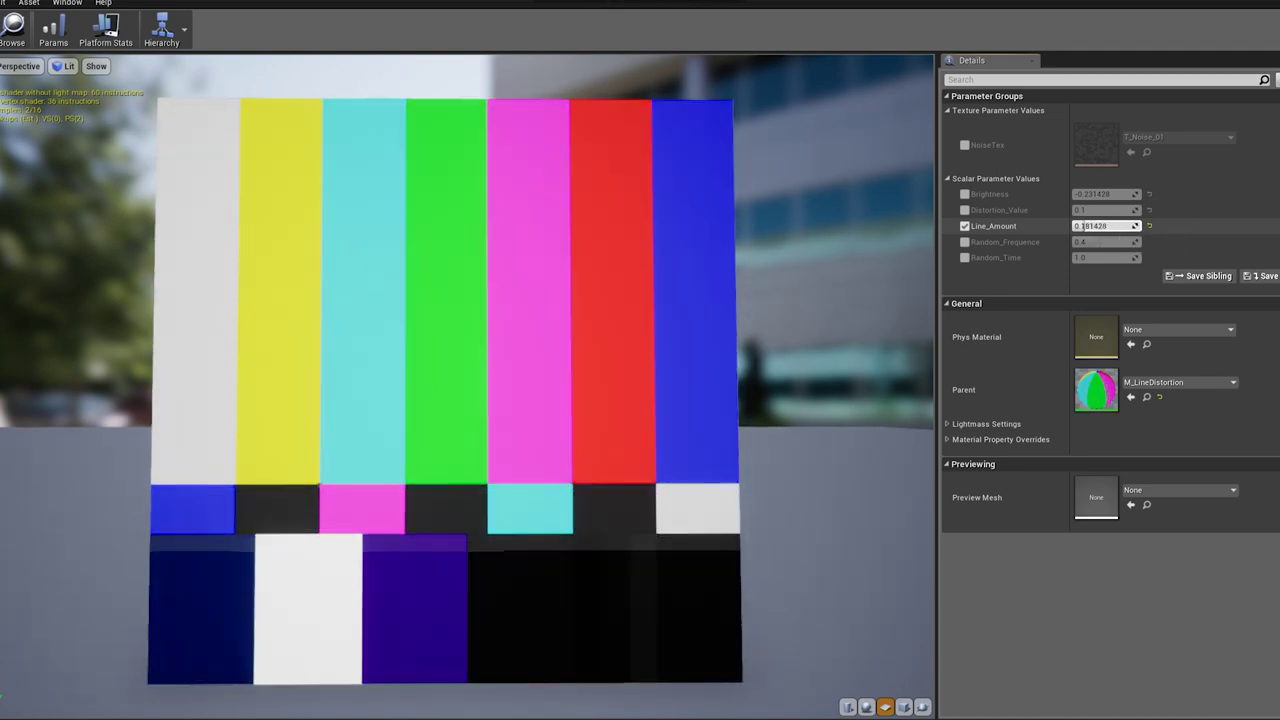
{"action": "left_click", "coordinate": [965, 226]}
Lower Random_Frequence to about 0.118, try Random_Time, then override Distortion_Frequence on the sine-distortion instance.
{"action": "left_click", "coordinate": [965, 242]}
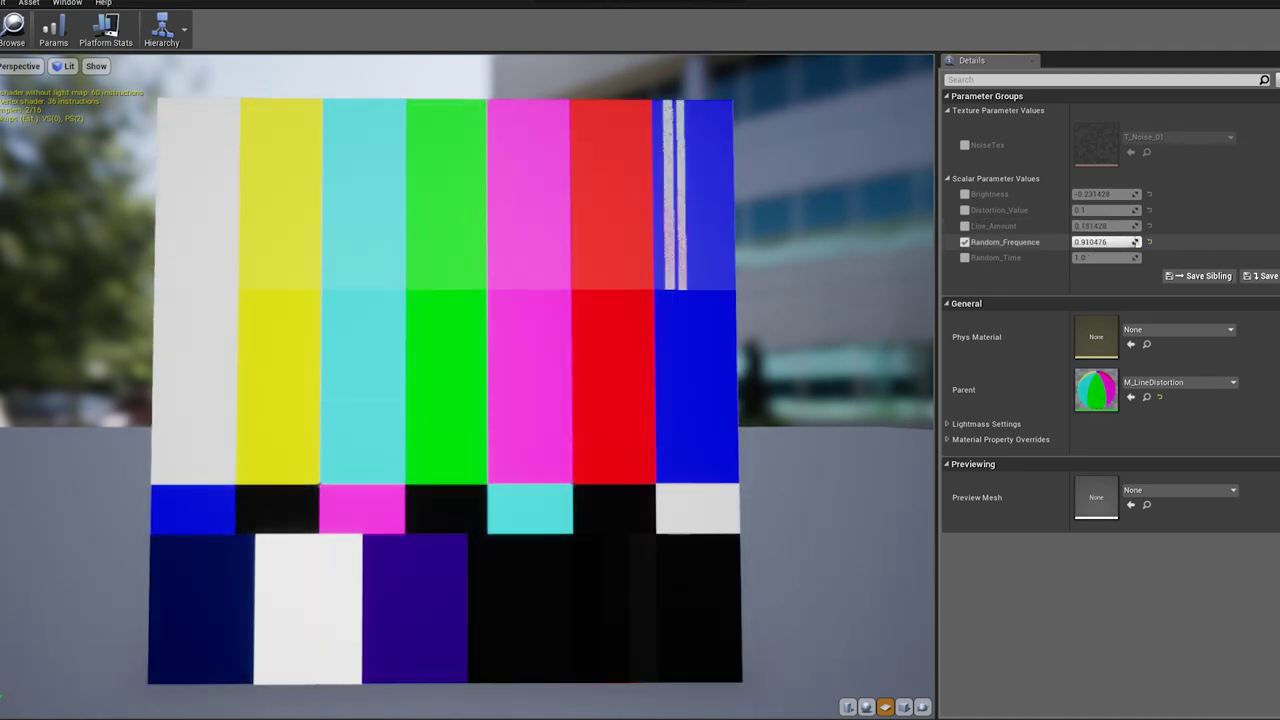
{"action": "left_click_drag", "start_coordinate": [1105, 242], "coordinate": [1060, 242]}
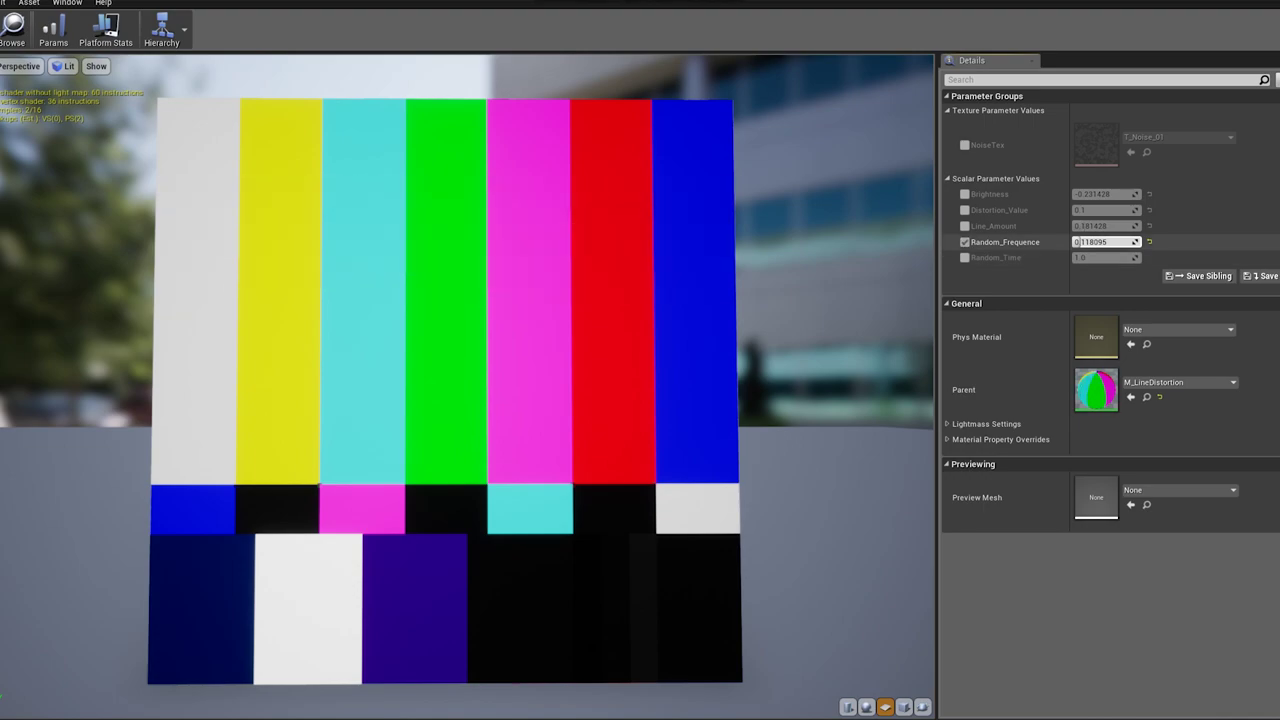
{"action": "left_click", "coordinate": [965, 242]}
{"action": "left_click", "coordinate": [965, 258]}
{"action": "left_click", "coordinate": [1100, 258]}
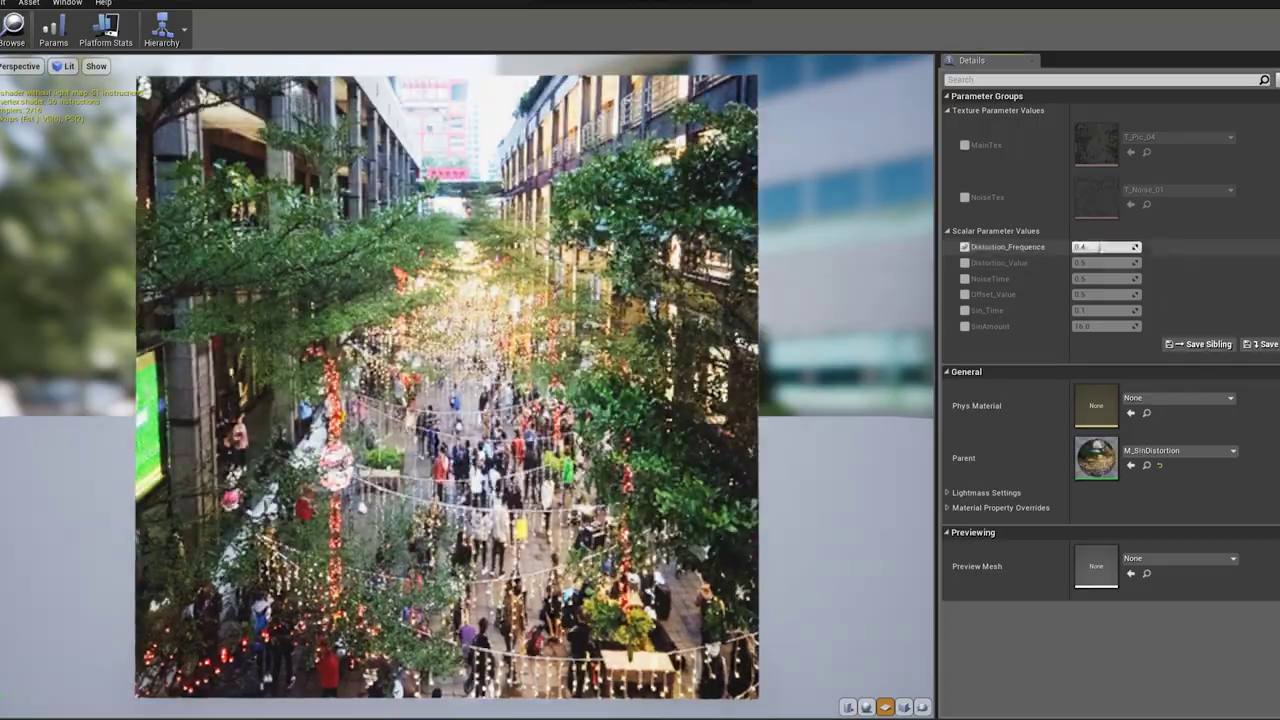
{"action": "left_click", "coordinate": [965, 247]}
{"action": "left_click", "coordinate": [1100, 247]}
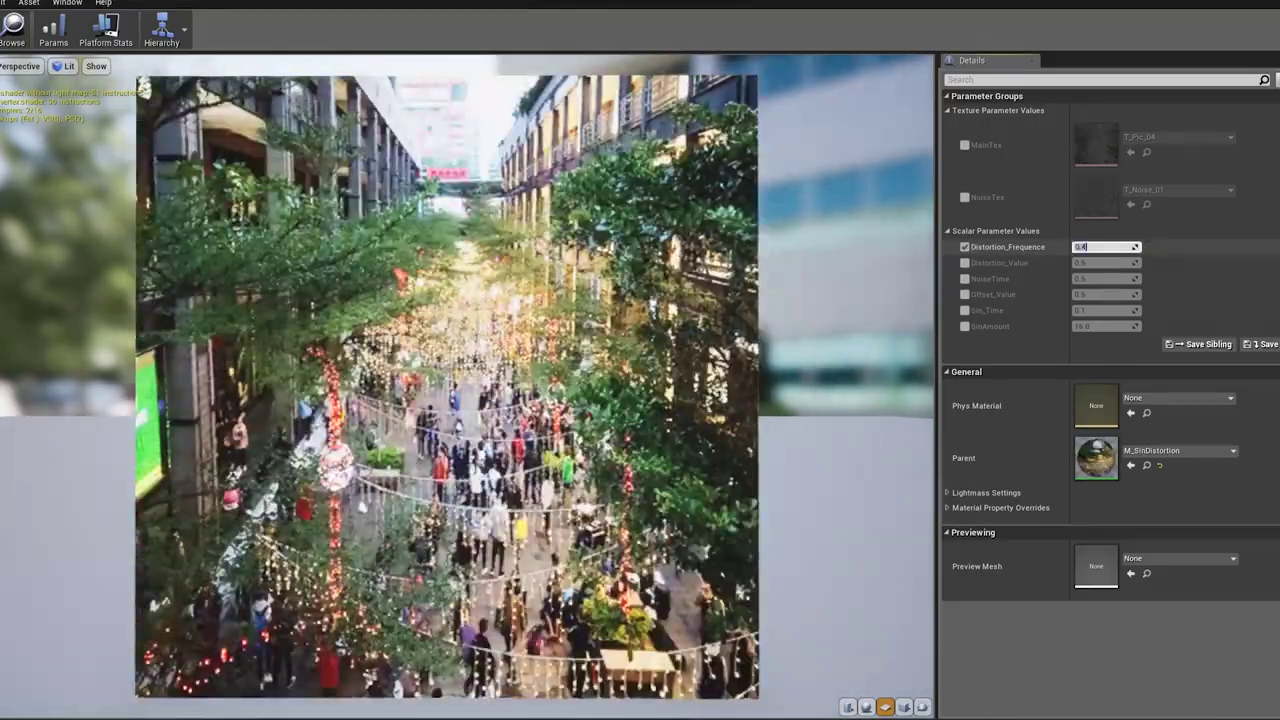
Drop the Distortion_Frequence override, test Distortion_Value at 0.92, then enable NoiseTime.
{"action": "left_click", "coordinate": [965, 247]}
{"action": "left_click", "coordinate": [965, 263]}
{"action": "left_click", "coordinate": [1100, 263]}
{"action": "type", "text": "0.92"}
{"action": "key", "text": "Return"}
{"action": "left_click", "coordinate": [965, 263]}
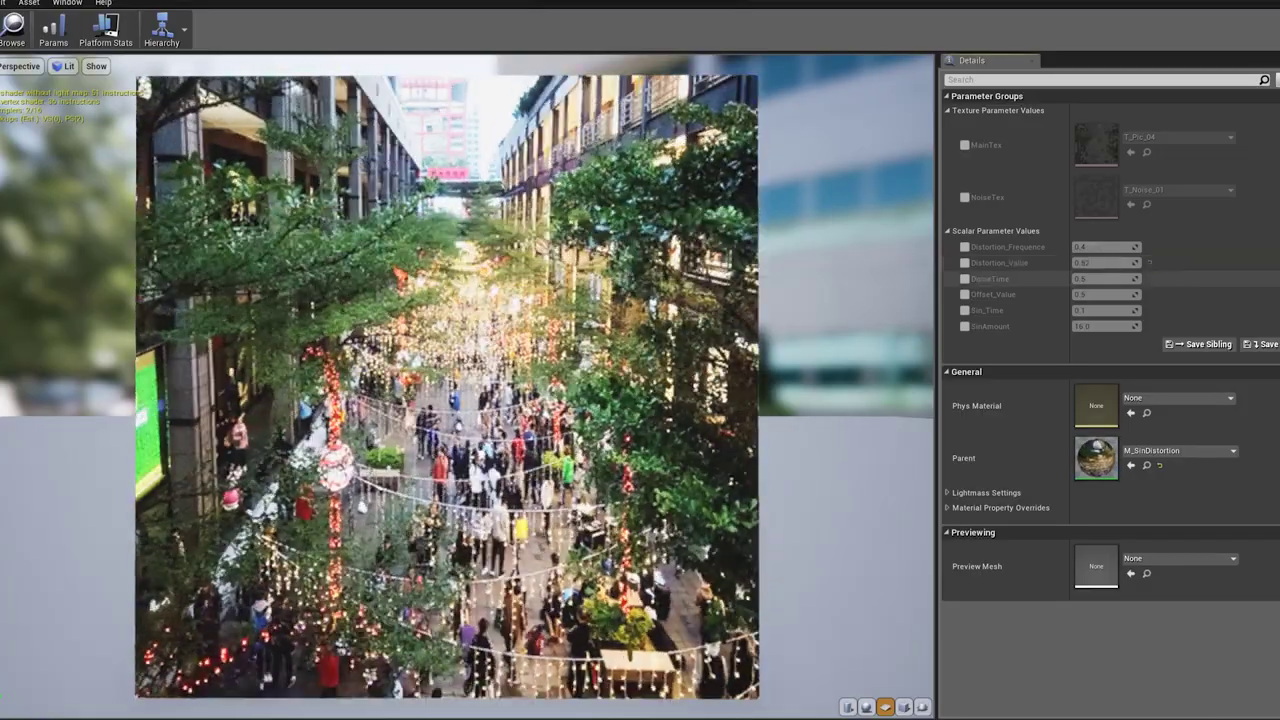
{"action": "left_click", "coordinate": [965, 279]}
{"action": "left_click", "coordinate": [1100, 279]}
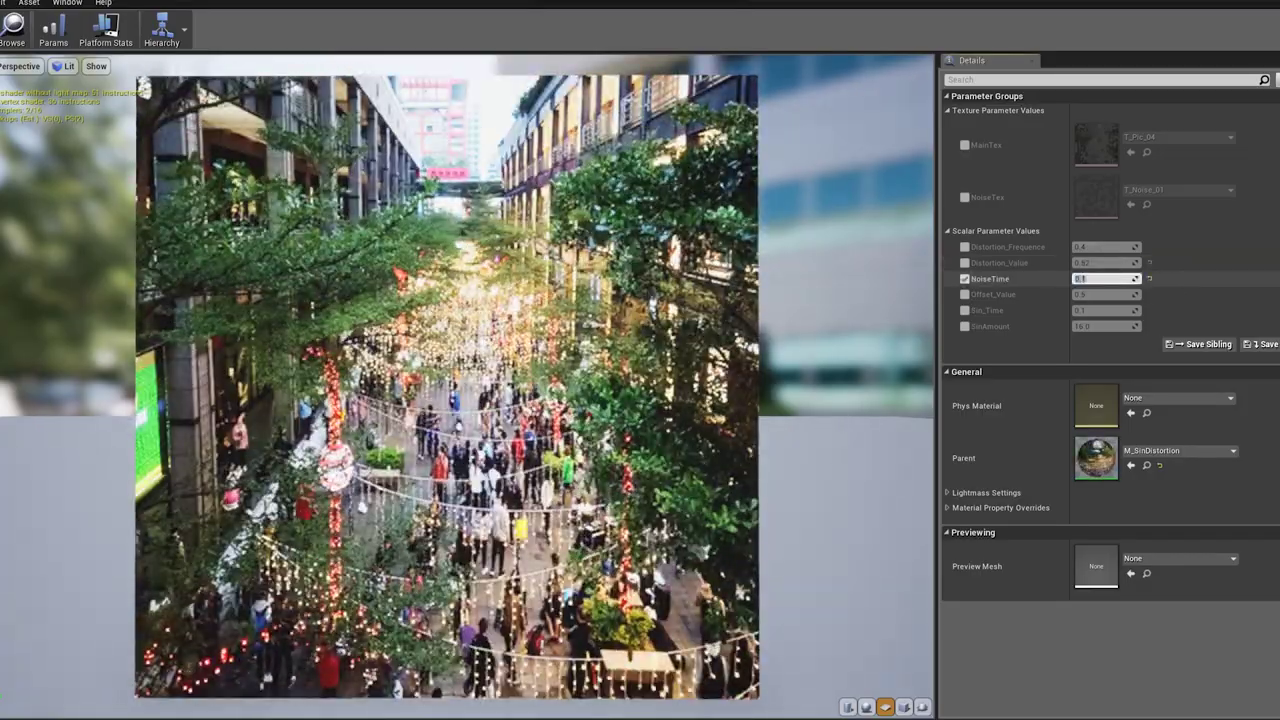
Turn off NoiseTime and test Offset_Value at 0.1 before unchecking it.
{"action": "left_click", "coordinate": [965, 295]}
{"action": "left_click", "coordinate": [965, 279]}
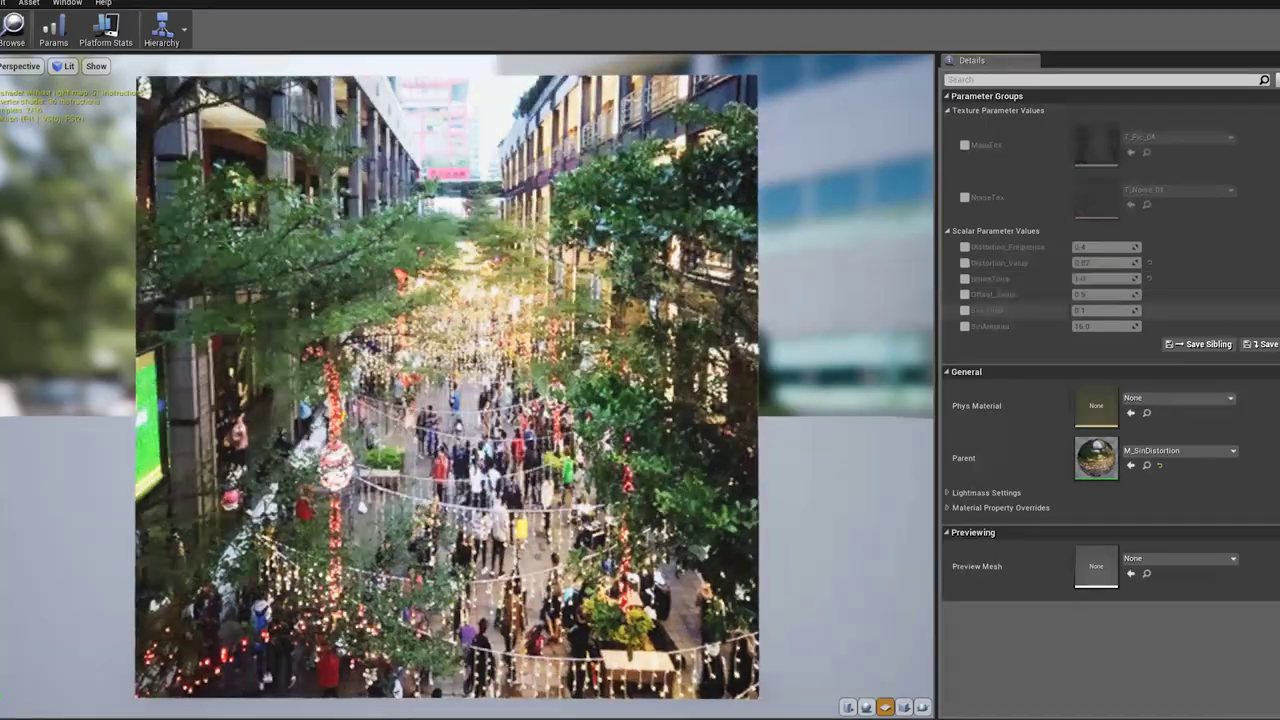
{"action": "left_click", "coordinate": [1100, 295]}
{"action": "type", "text": "0.1"}
{"action": "key", "text": "Return"}
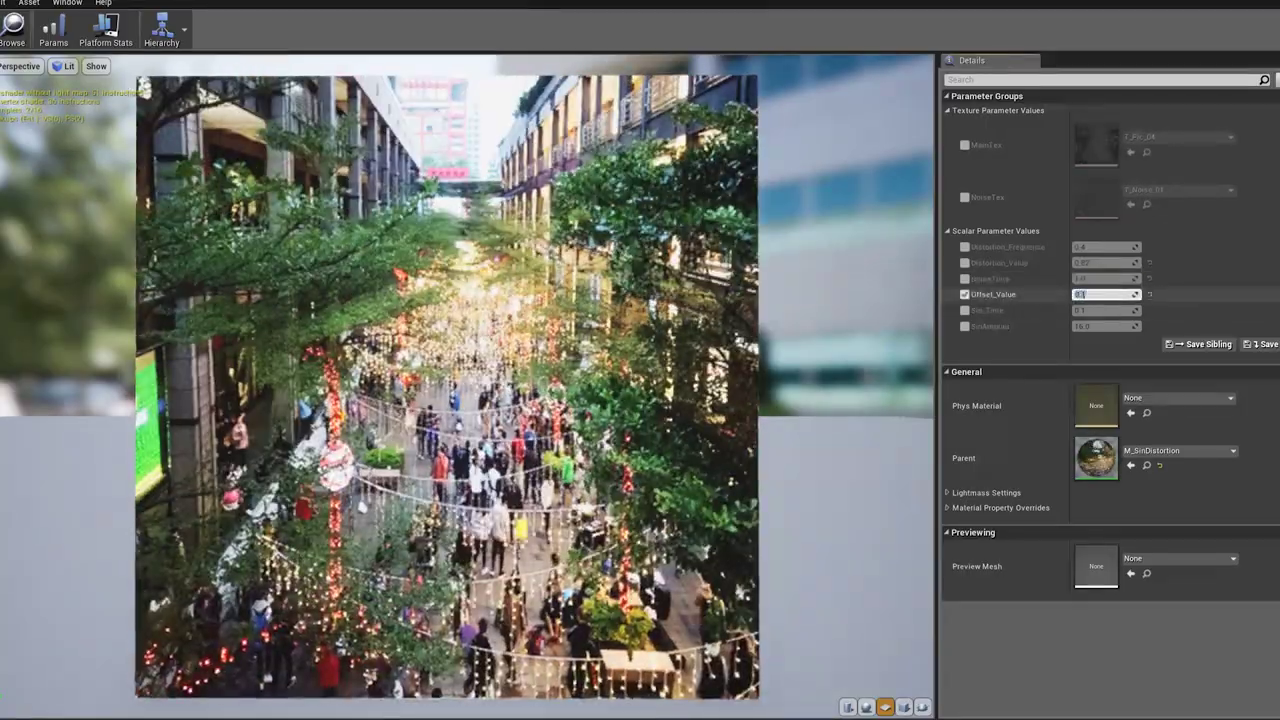
{"action": "left_click", "coordinate": [965, 295]}
Test Sin_Time at 10, then uncheck it and override SinAmount to 8.
{"action": "left_click", "coordinate": [965, 310]}
{"action": "left_click", "coordinate": [1100, 310]}
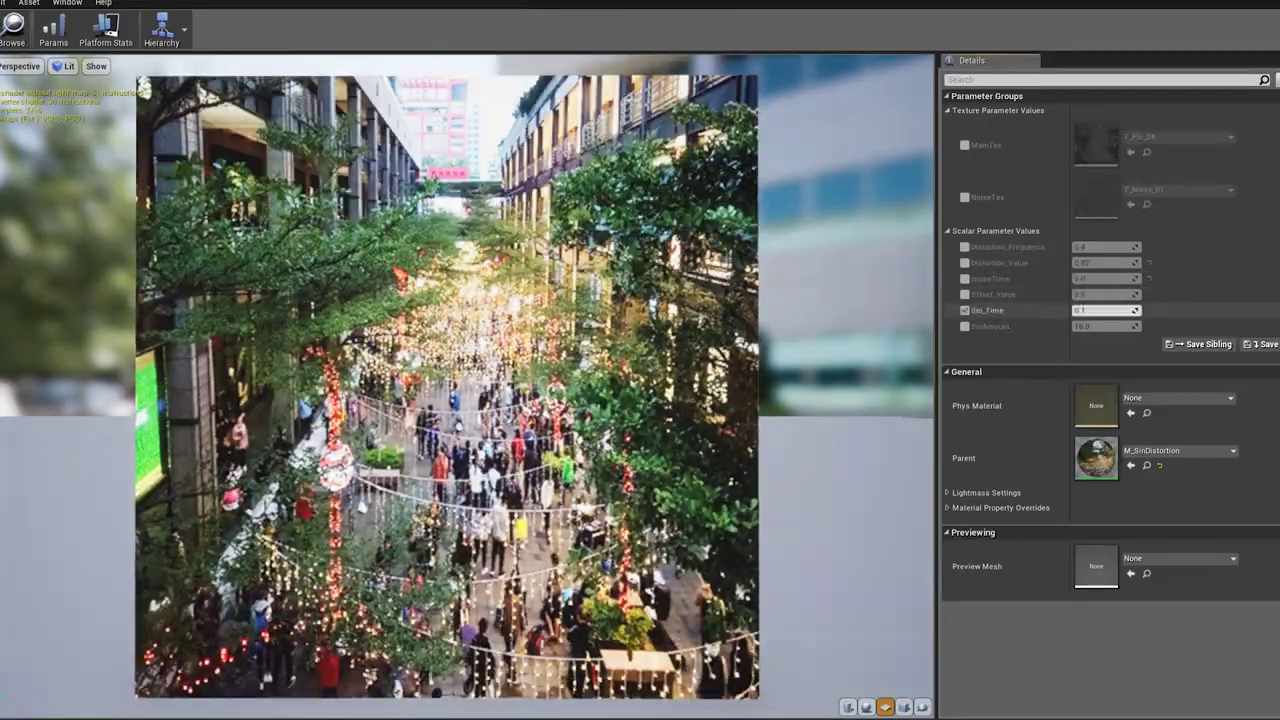
{"action": "type", "text": "10"}
{"action": "key", "text": "Return"}
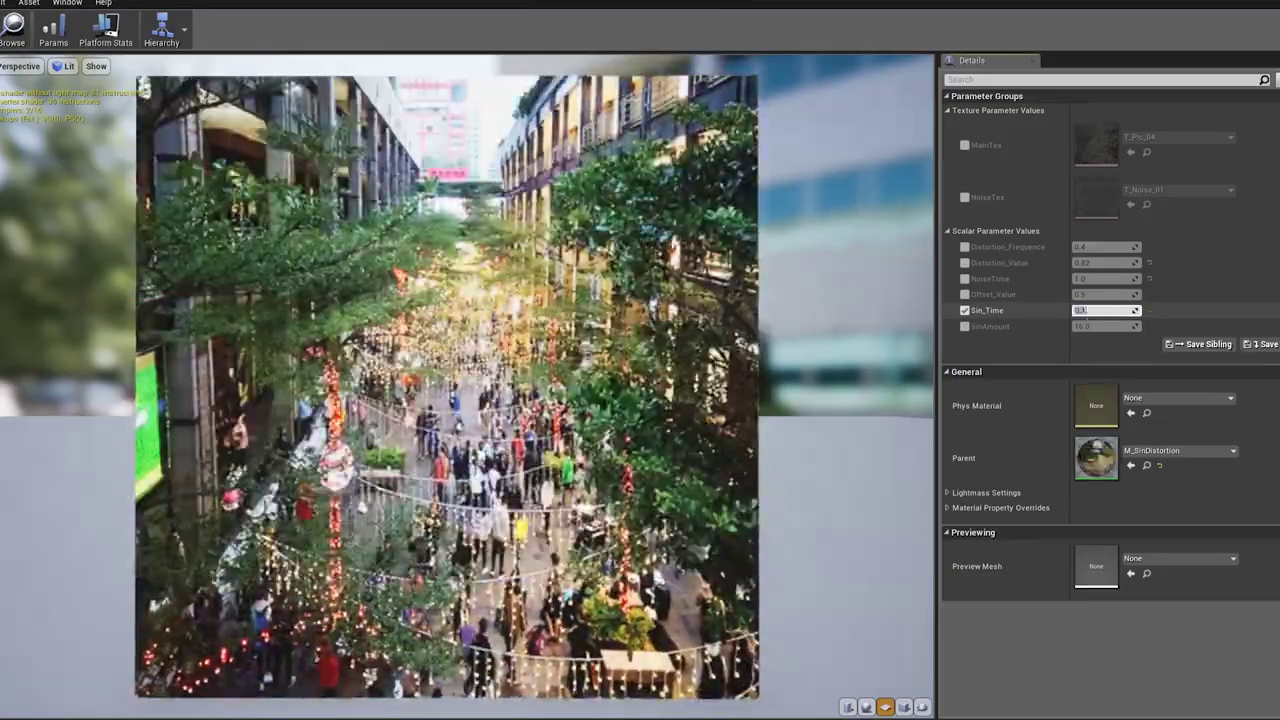
{"action": "left_click", "coordinate": [965, 310]}
{"action": "left_click", "coordinate": [965, 326]}
{"action": "left_click", "coordinate": [1105, 326]}
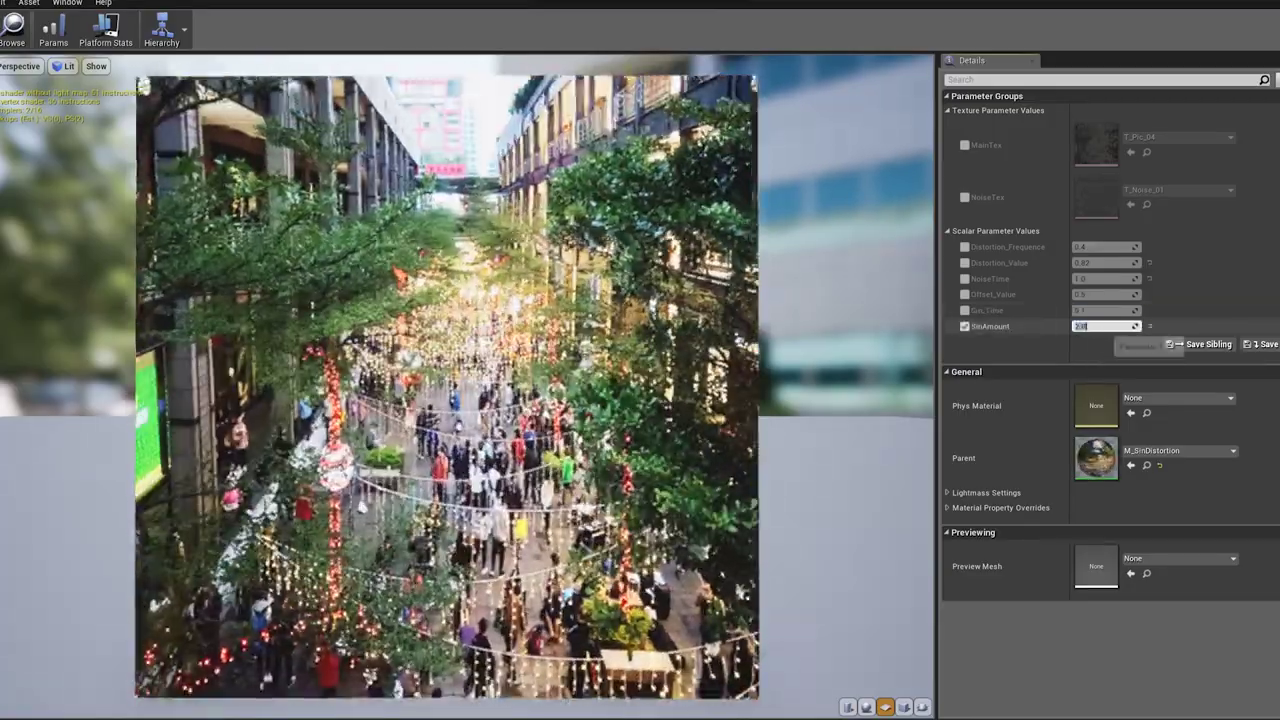
{"action": "type", "text": "8"}
{"action": "key", "text": "Return"}
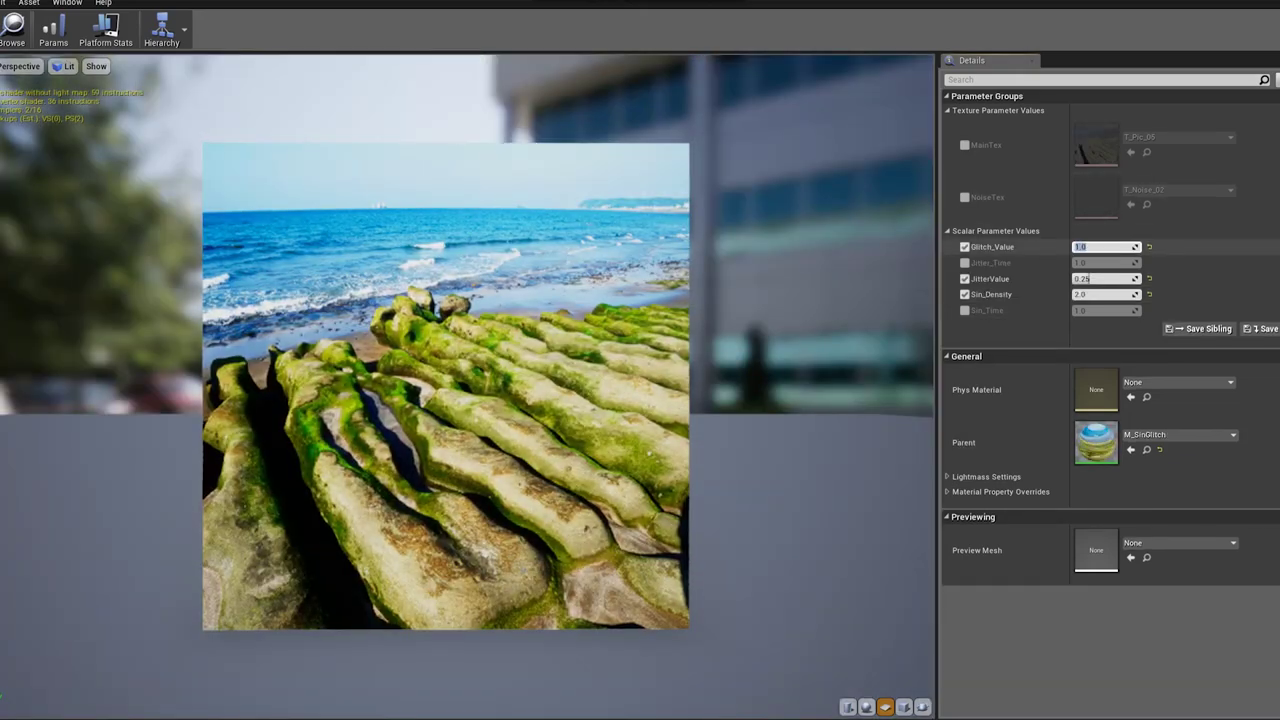
Enter Glitch_Value 0.25 and Jitter_Time 1.0, then set JitterValue to 0.5.
{"action": "type", "text": "0.25"}
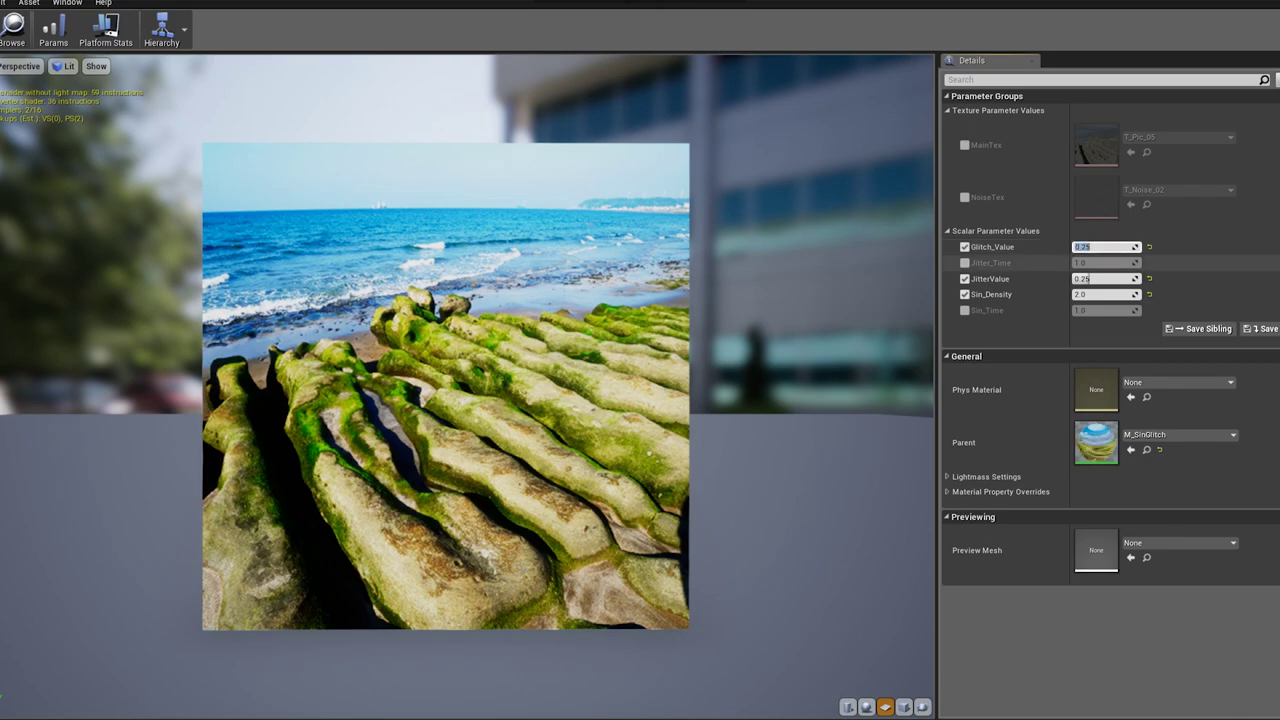
{"action": "key", "text": "Tab"}
{"action": "type", "text": "1"}
{"action": "key", "text": "Return"}
{"action": "left_click_drag", "start_coordinate": [1100, 278], "coordinate": [1128, 278]}
{"action": "left_click", "coordinate": [1128, 278]}
{"action": "type", "text": "5"}
{"action": "key", "text": "Tab"}
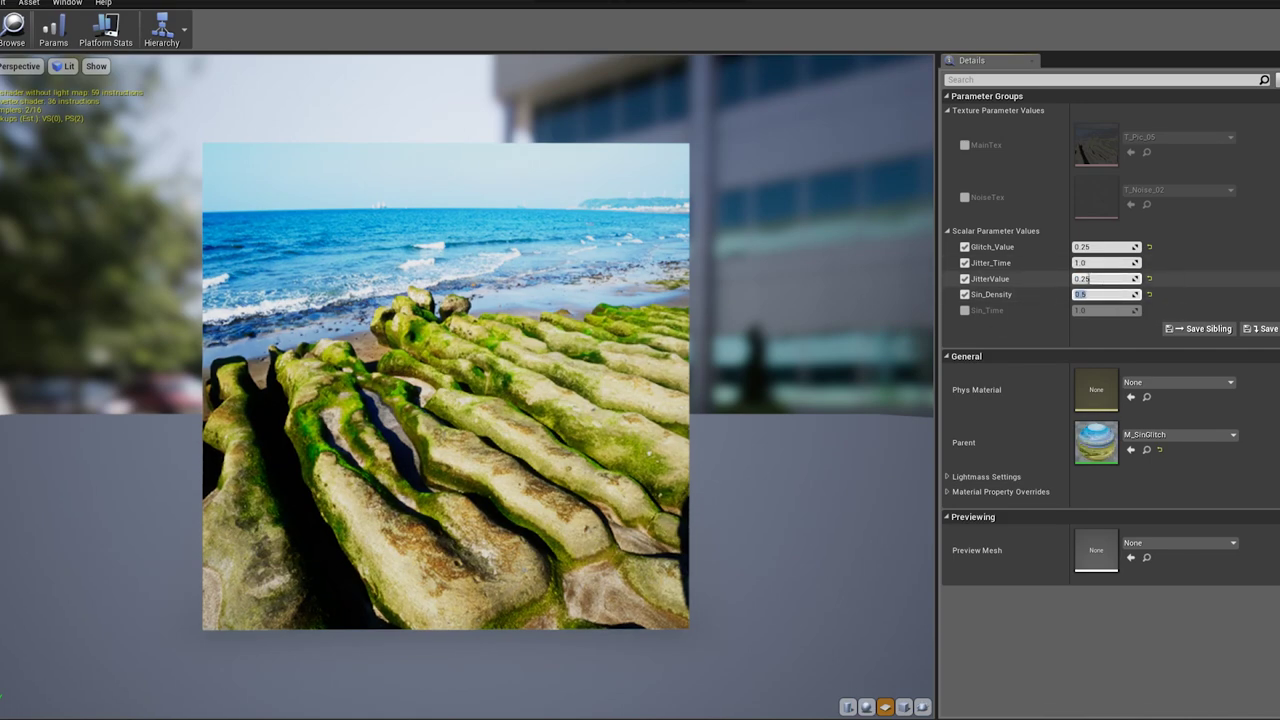
{"action": "type", "text": ".5"}
{"action": "key", "text": "Tab"}
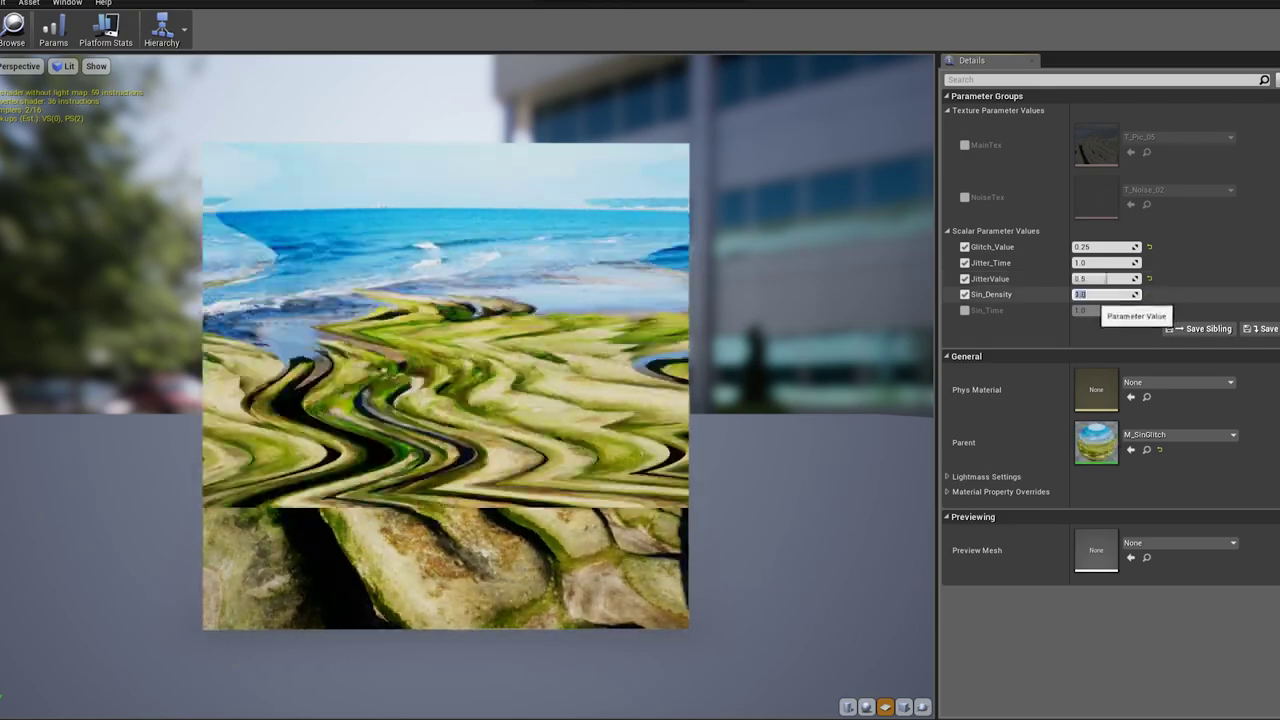
{"action": "type", "text": "0.2"}
Swap the Sin_Density override for a Sin_Time override.
{"action": "left_click", "coordinate": [964, 294]}
{"action": "left_click", "coordinate": [964, 310]}
{"action": "left_click", "coordinate": [1105, 310]}
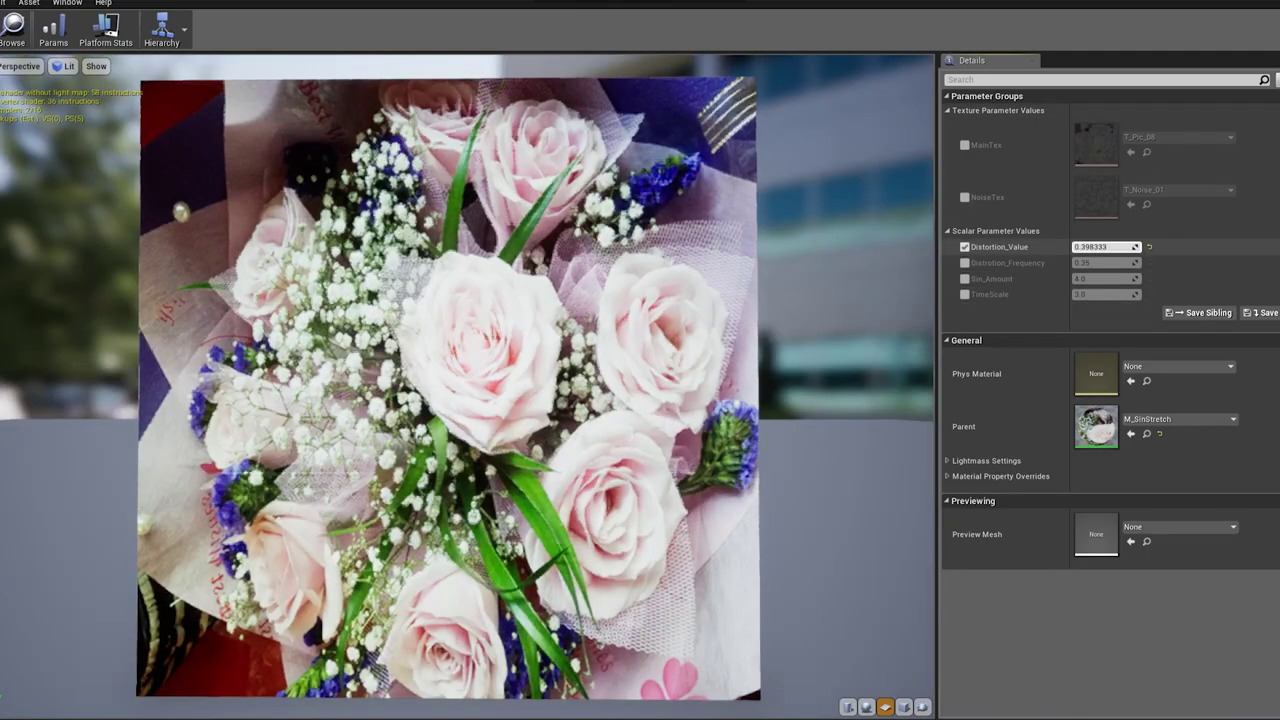
Set Distortion_Value to 0 and uncheck it, drop Distortion_Frequency, and enable TimeScale.
{"action": "type", "text": "0"}
{"action": "key", "text": "Return"}
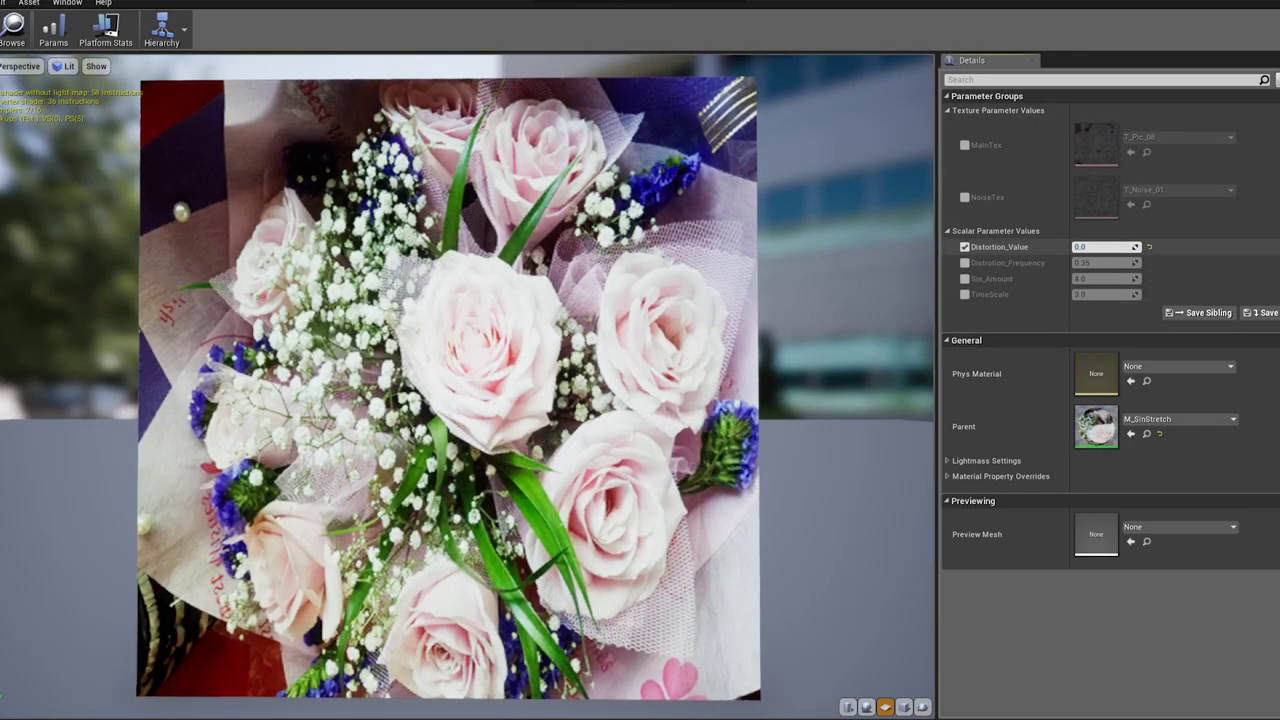
{"action": "left_click", "coordinate": [964, 246]}
{"action": "left_click_drag", "start_coordinate": [1100, 262], "coordinate": [1060, 262]}
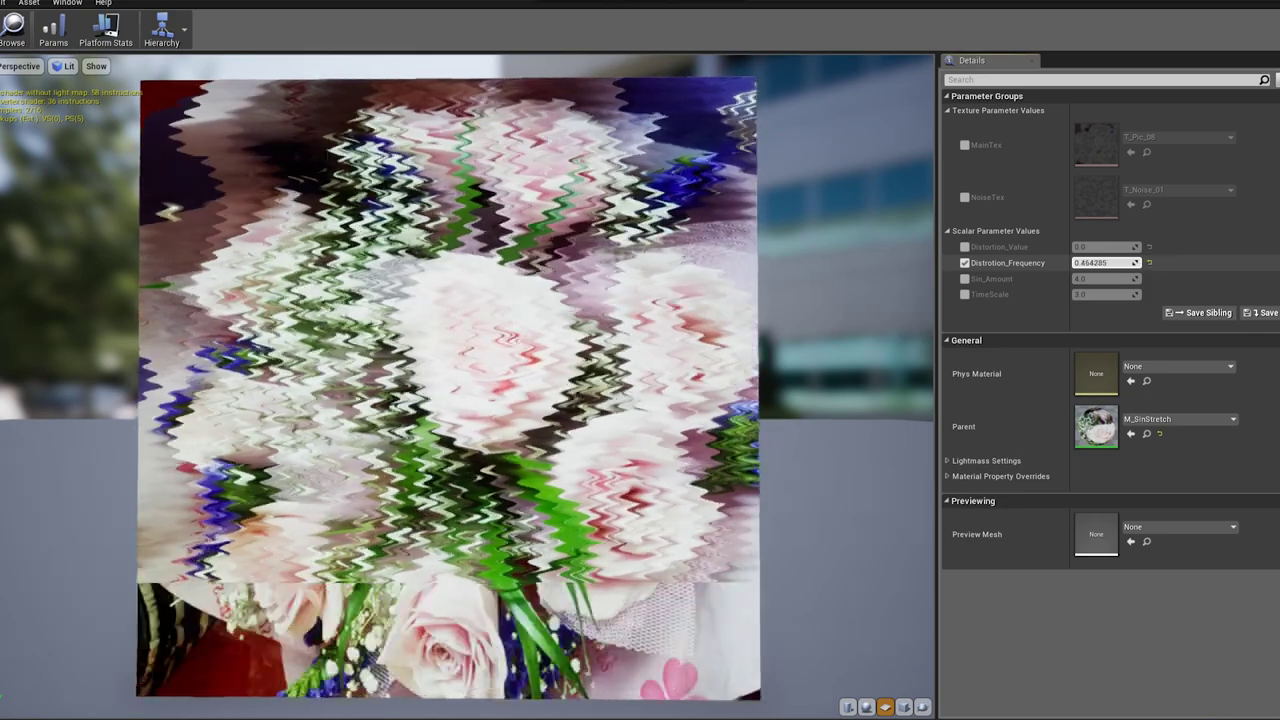
{"action": "left_click", "coordinate": [964, 262]}
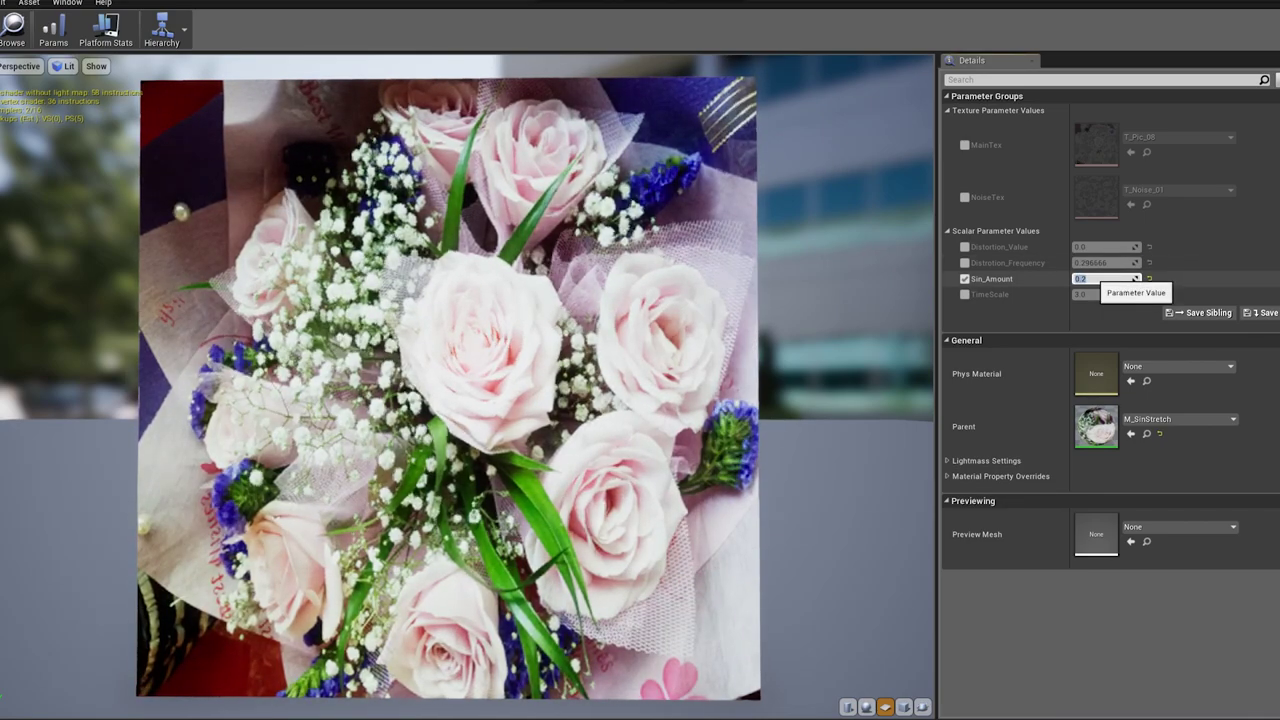
{"action": "left_click", "coordinate": [964, 294]}
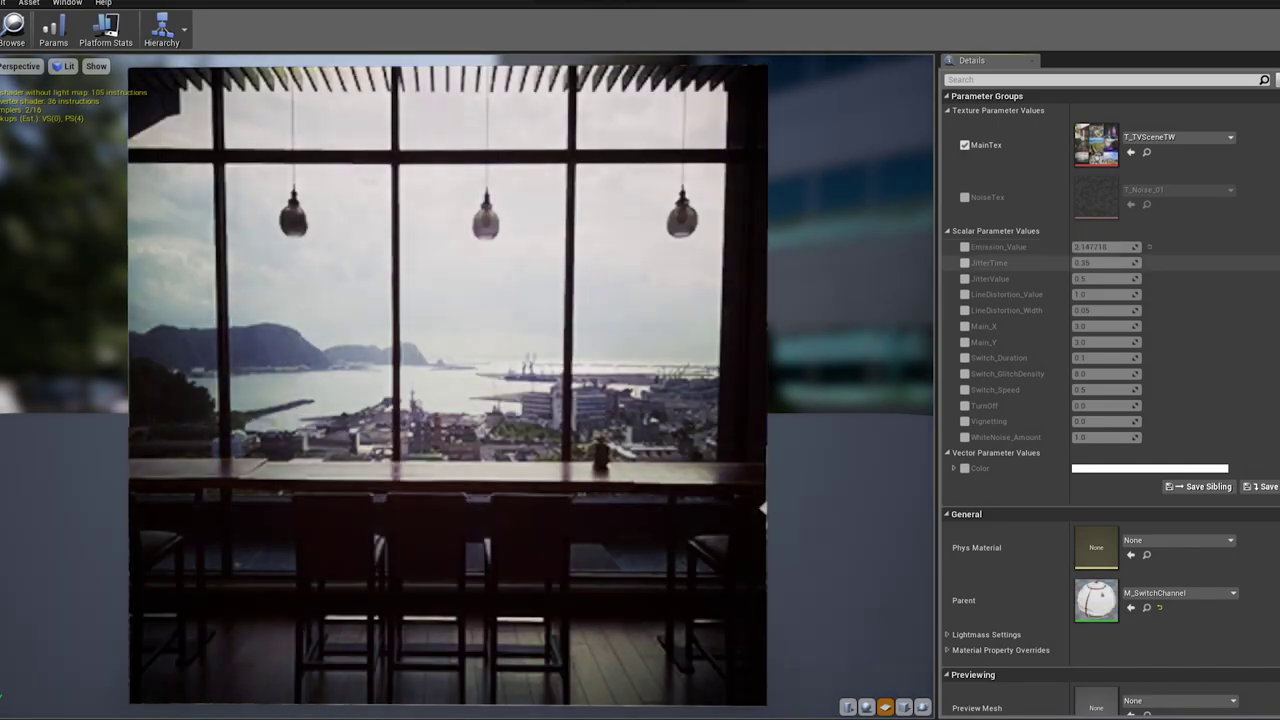
Lower JitterTime to about 0.41, test JitterValue and LineDistortion_Value, and uncheck LineDistortion_Width.
{"action": "left_click", "coordinate": [964, 262]}
{"action": "mouse_move", "coordinate": [1105, 262]}
{"action": "left_mouse_down"}
{"action": "mouse_move", "coordinate": [1085, 262]}
{"action": "mouse_move", "coordinate": [1135, 278]}
{"action": "mouse_move", "coordinate": [1085, 278]}
{"action": "left_mouse_up"}
{"action": "left_click", "coordinate": [964, 278]}
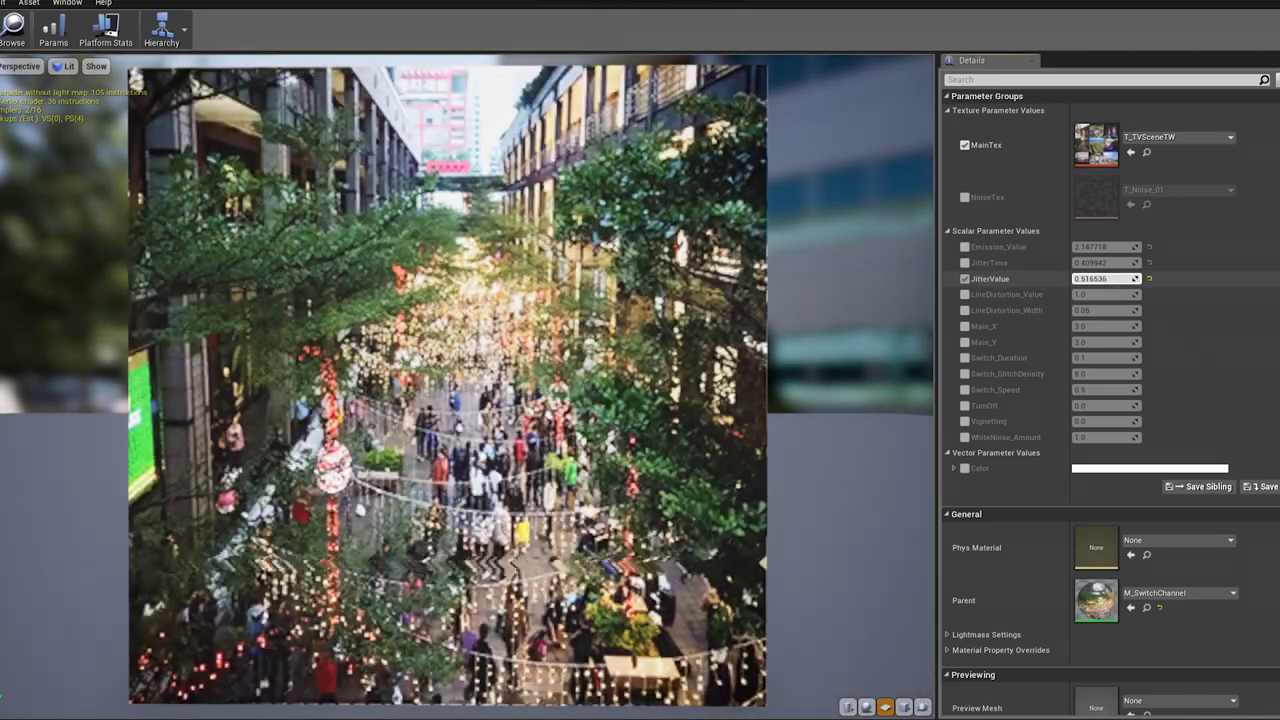
{"action": "left_click", "coordinate": [964, 278]}
{"action": "left_click", "coordinate": [964, 294]}
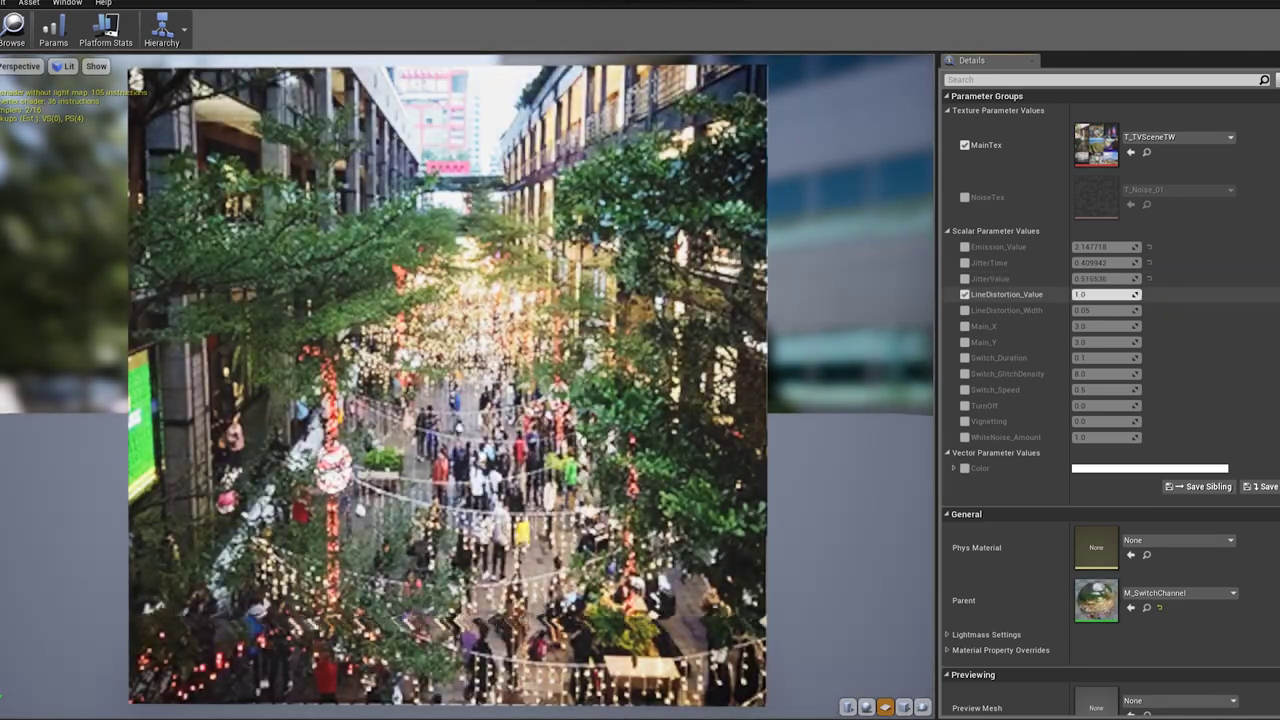
{"action": "left_click", "coordinate": [1100, 294]}
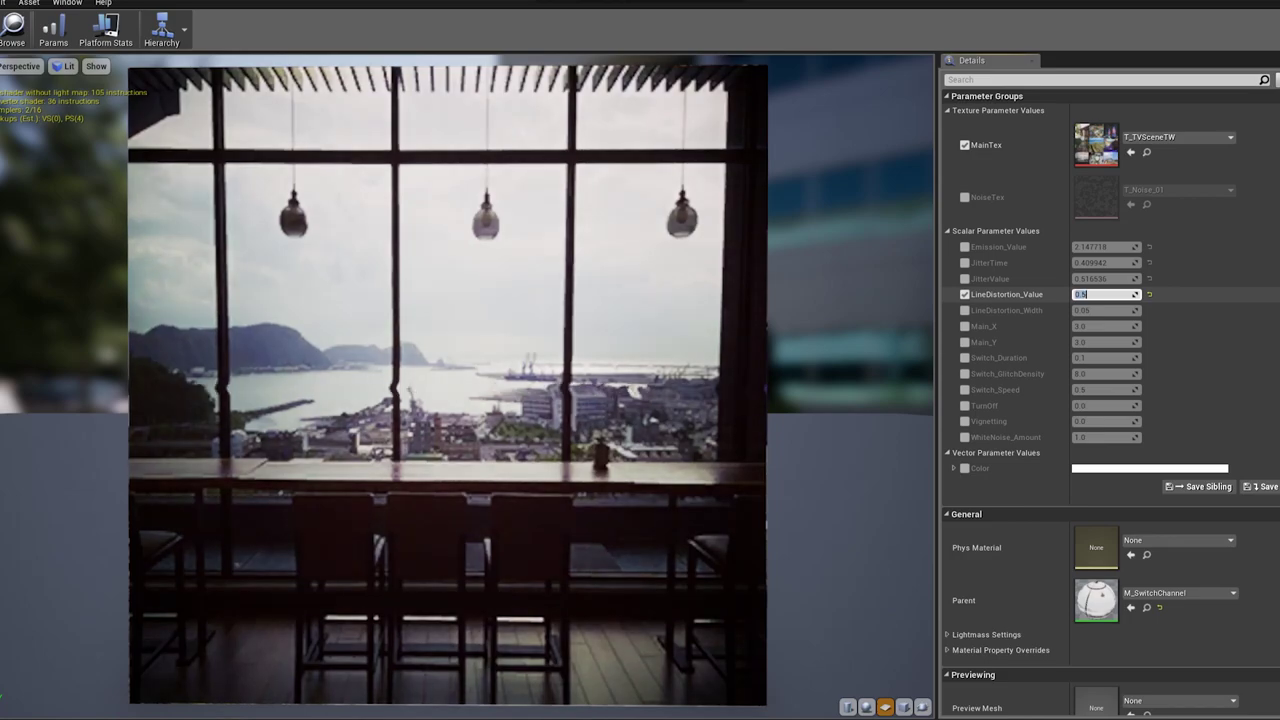
{"action": "left_click", "coordinate": [964, 294]}
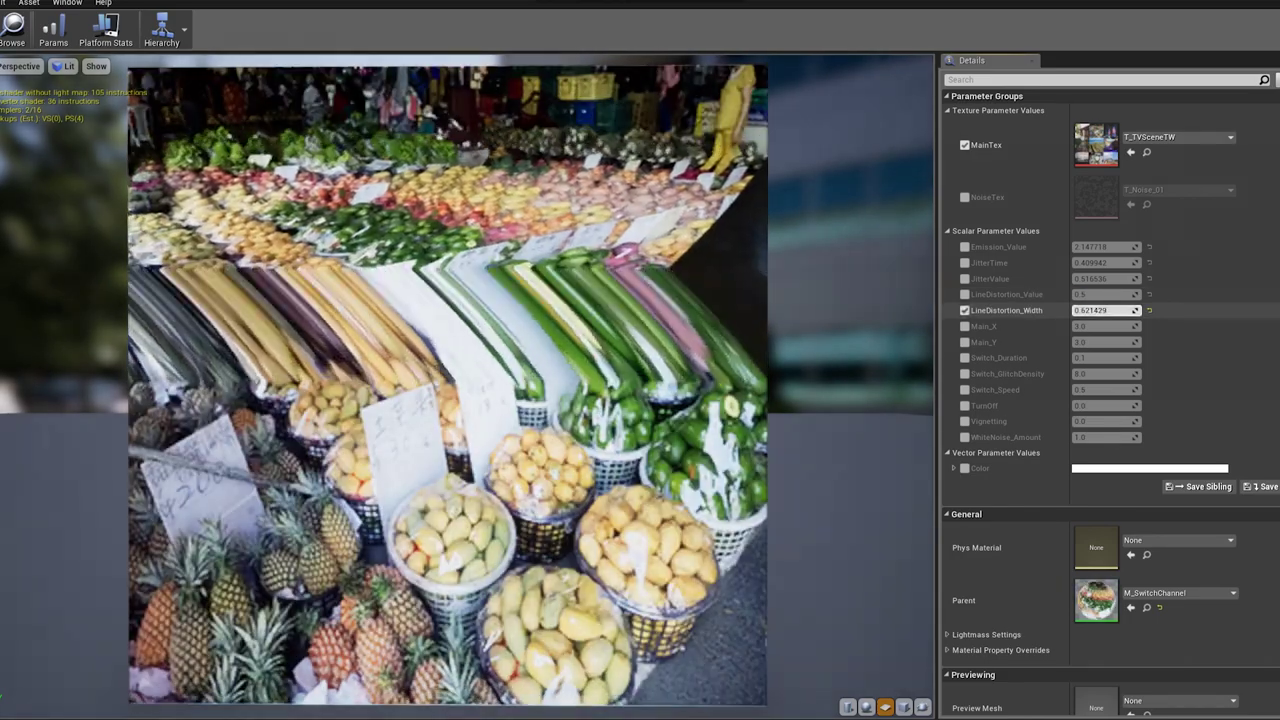
{"action": "left_click", "coordinate": [964, 310]}
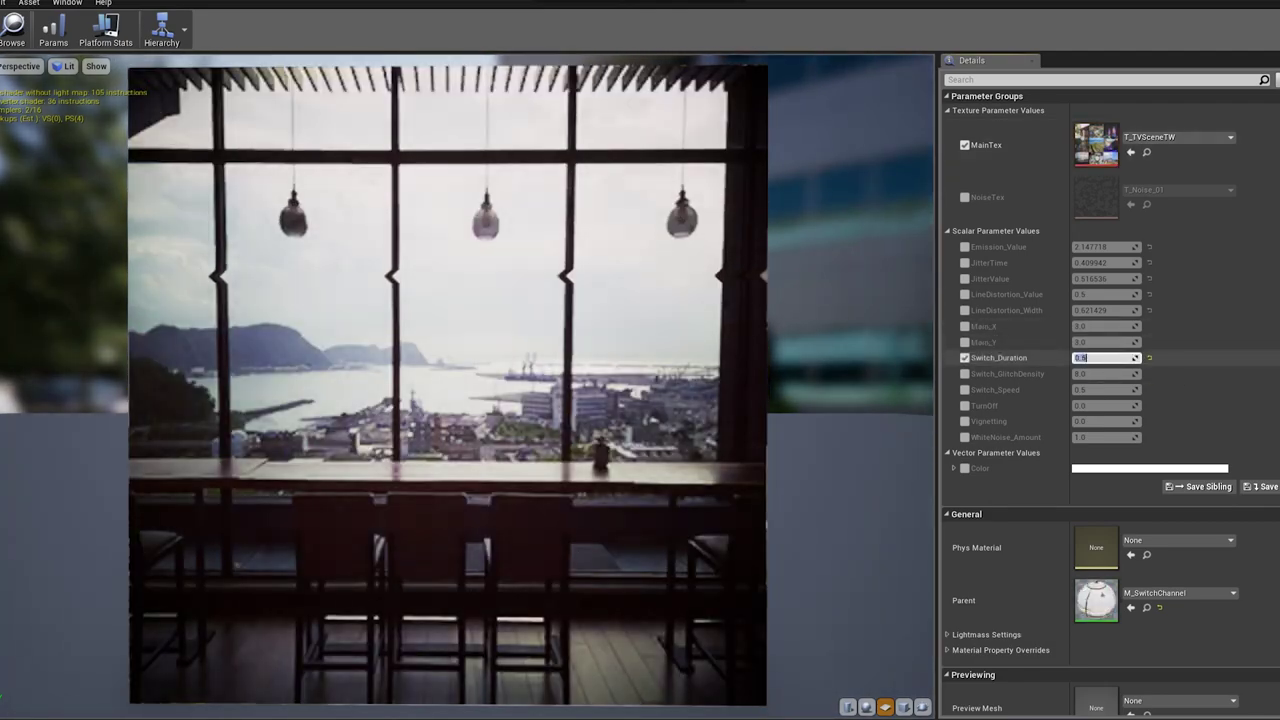
Test Switch_Duration 0, Switch_GlitchDensity 1.0, Switch_Speed and WhiteNoise_Amount, unchecking each afterwards.
{"action": "type", "text": "0"}
{"action": "key", "text": "Return"}
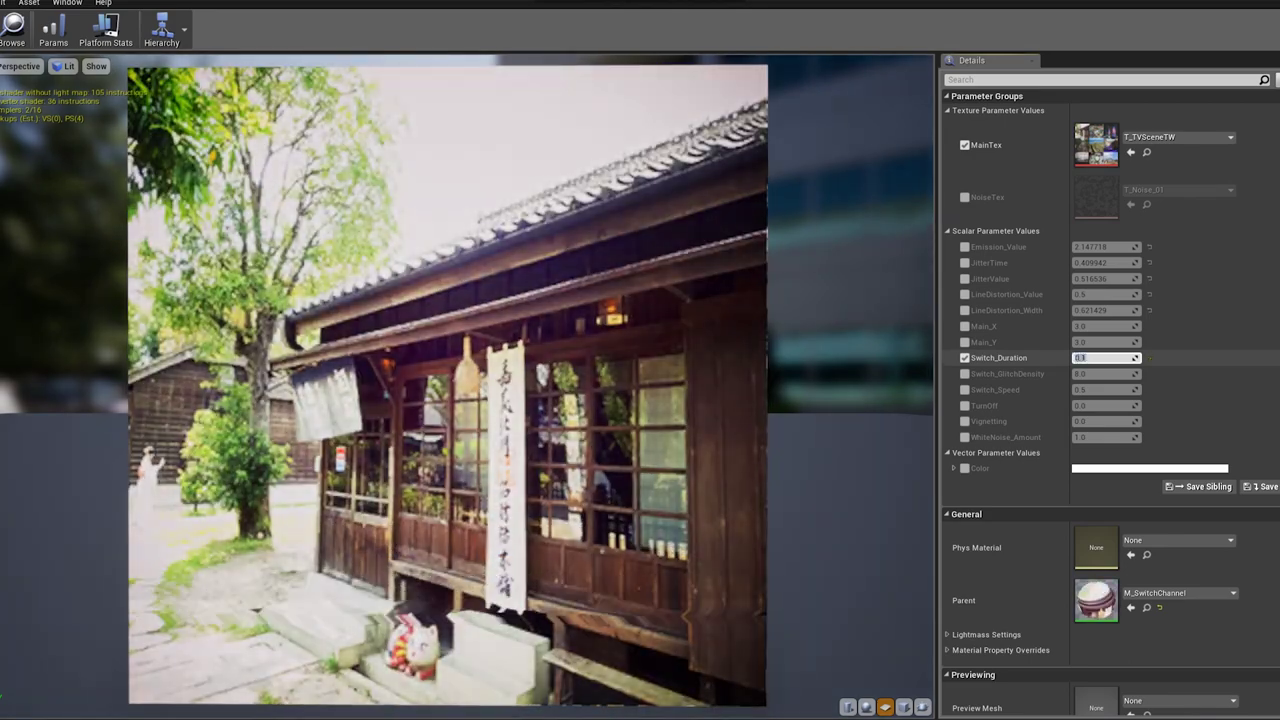
{"action": "left_click", "coordinate": [964, 357]}
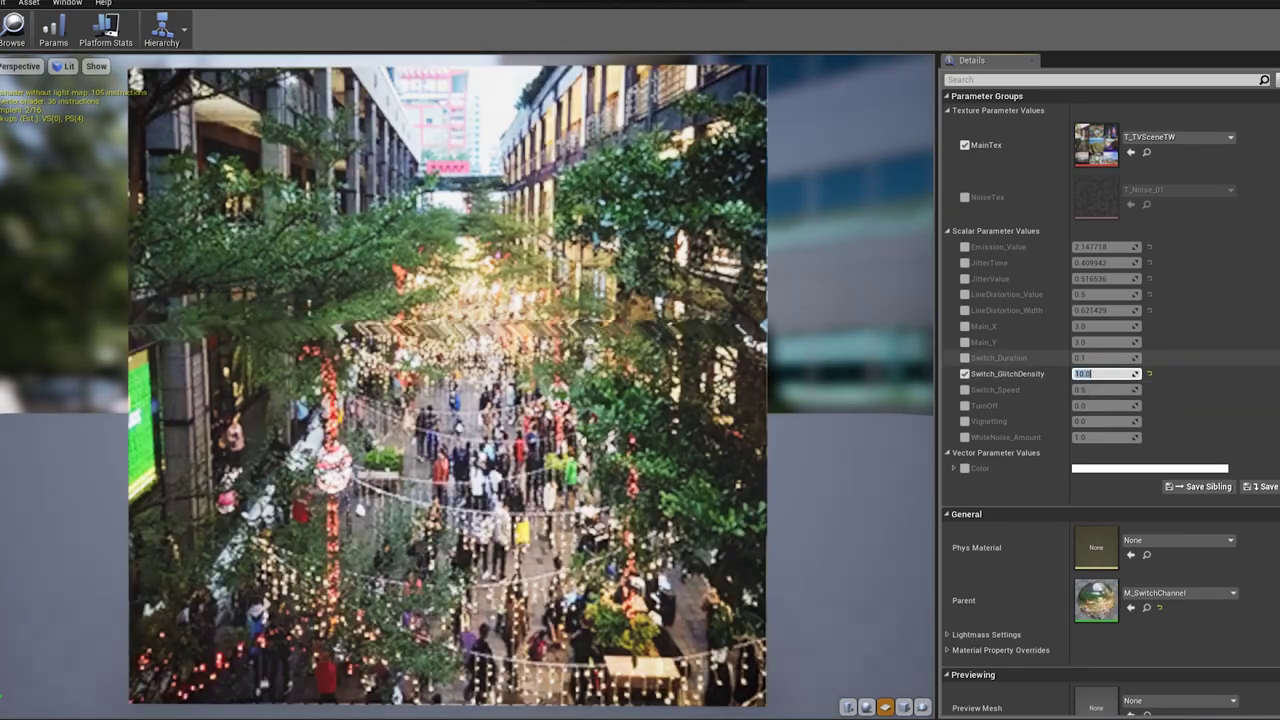
{"action": "left_click", "coordinate": [1106, 373]}
{"action": "type", "text": "101"}
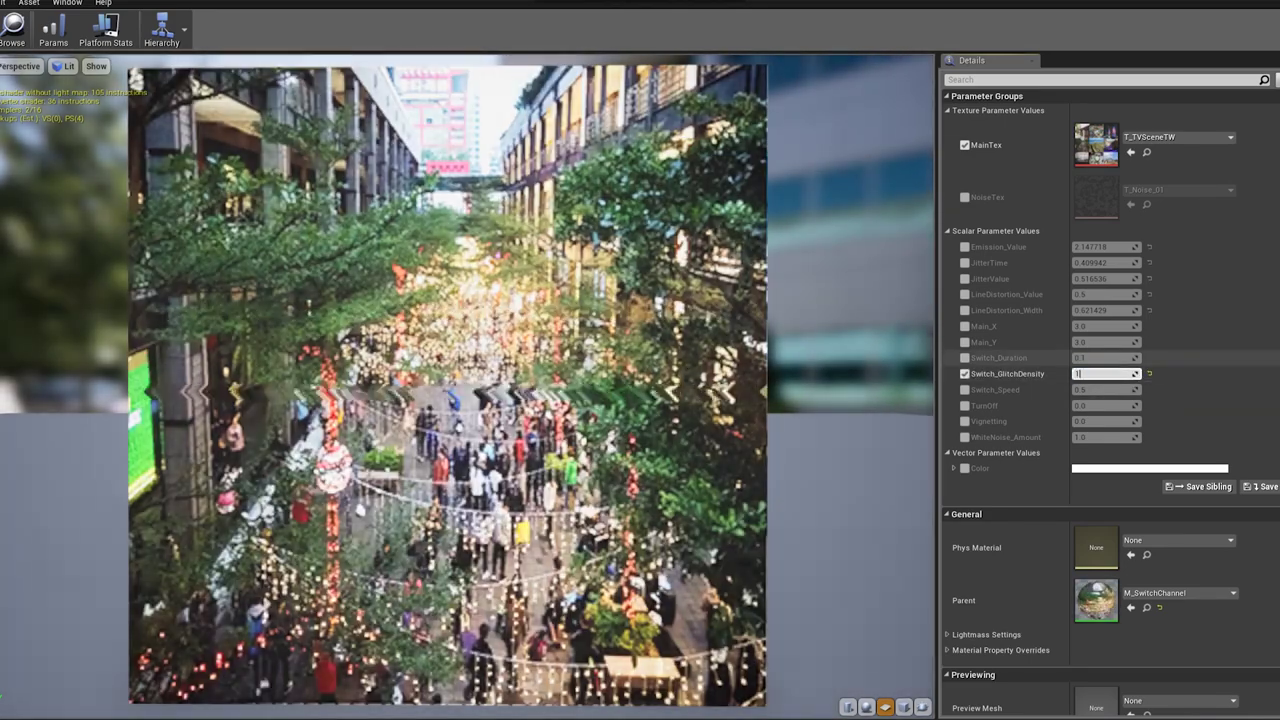
{"action": "key", "text": "Return"}
{"action": "left_click", "coordinate": [964, 373]}
{"action": "type", "text": "0.2"}
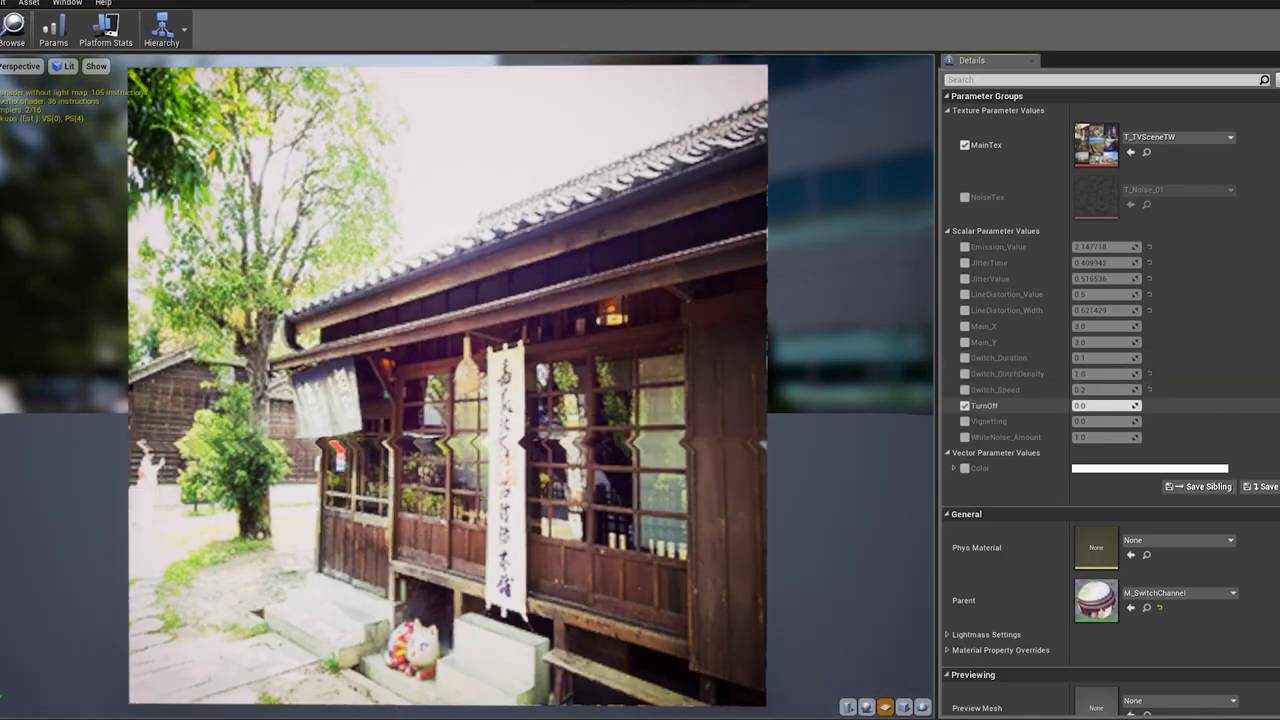
{"action": "left_click", "coordinate": [964, 389]}
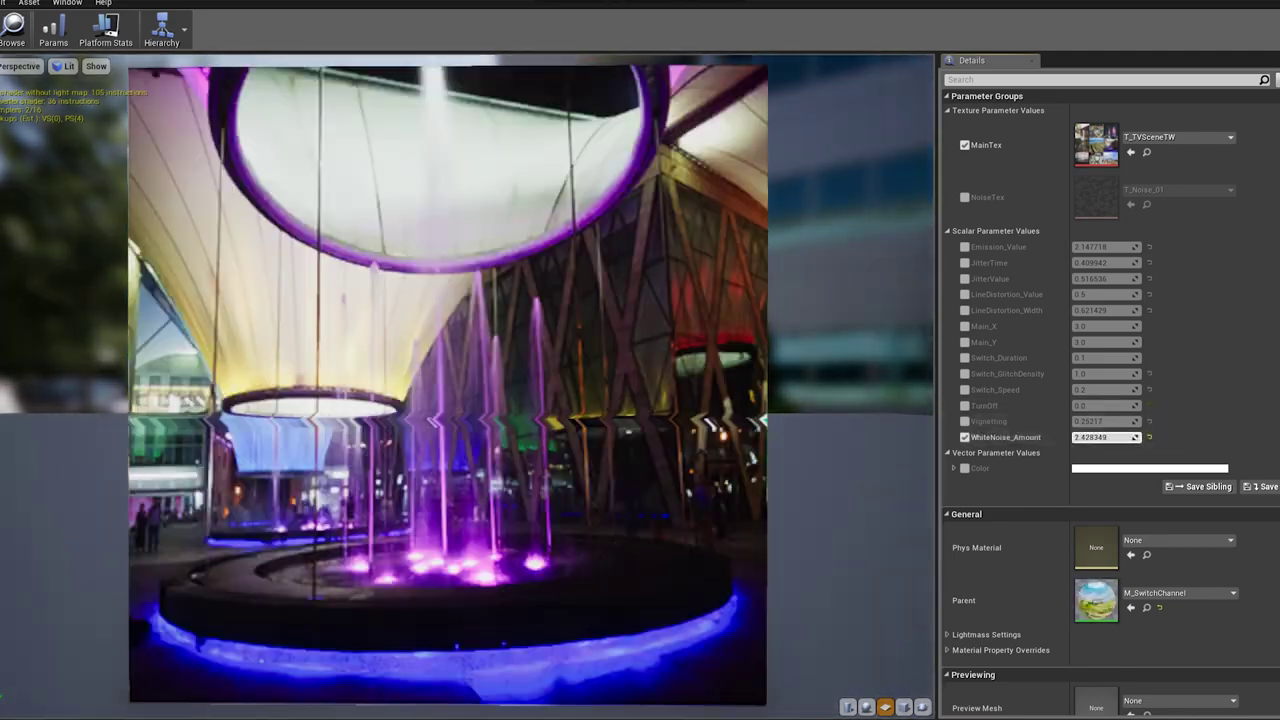
{"action": "left_click_drag", "start_coordinate": [1105, 437], "coordinate": [1080, 437]}
{"action": "left_click", "coordinate": [964, 437]}
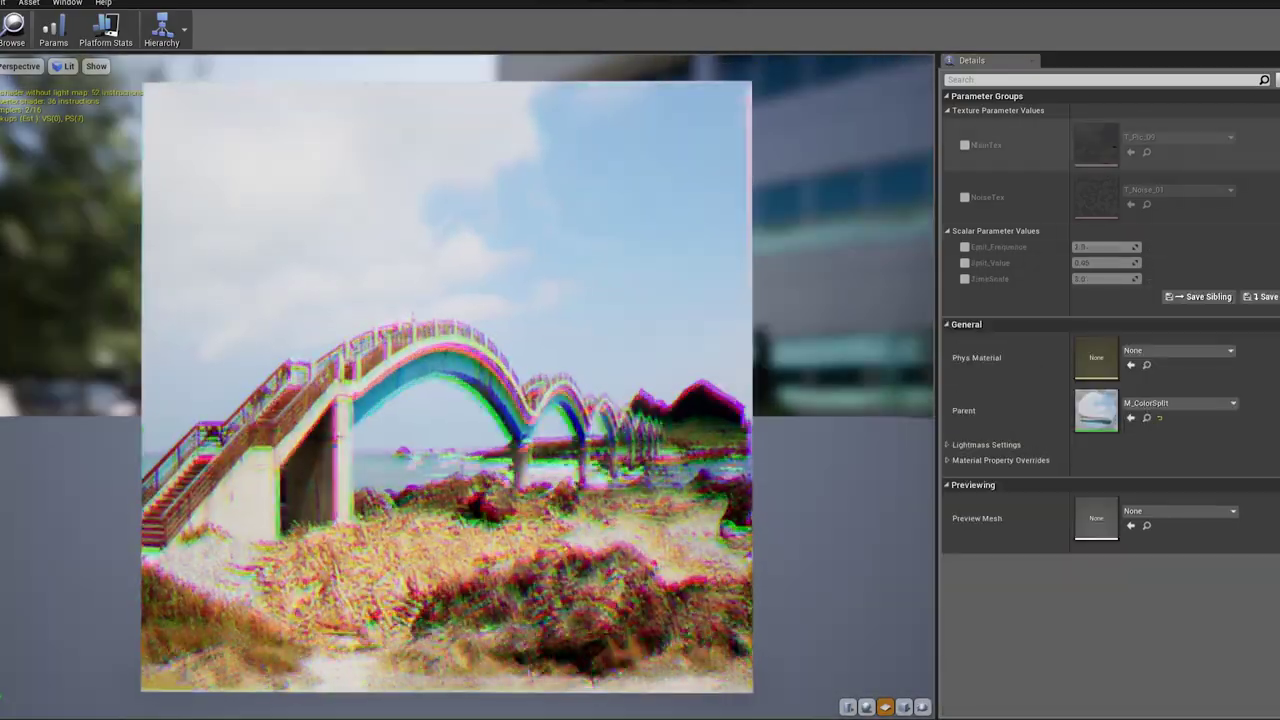
Override Split_Frequence to 1.0 and drag Split_Value down to about 0.
{"action": "left_click", "coordinate": [964, 246]}
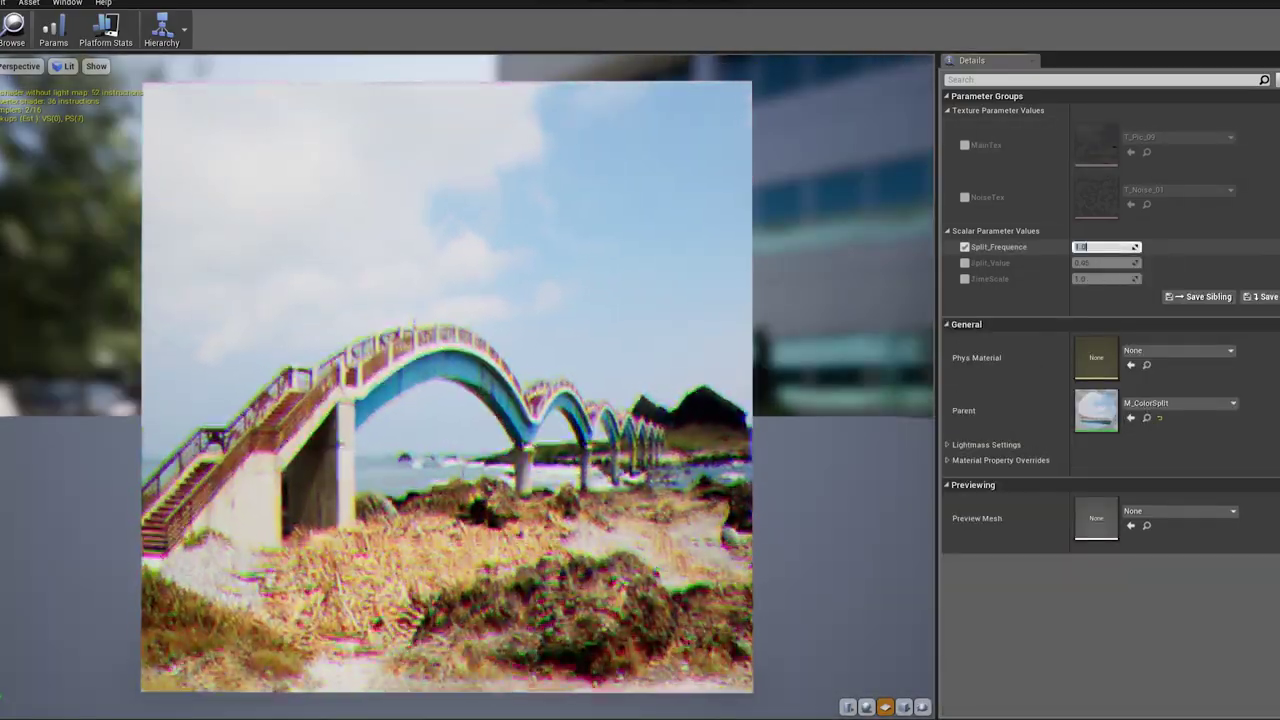
{"action": "type", "text": "1"}
{"action": "key", "text": "Return"}
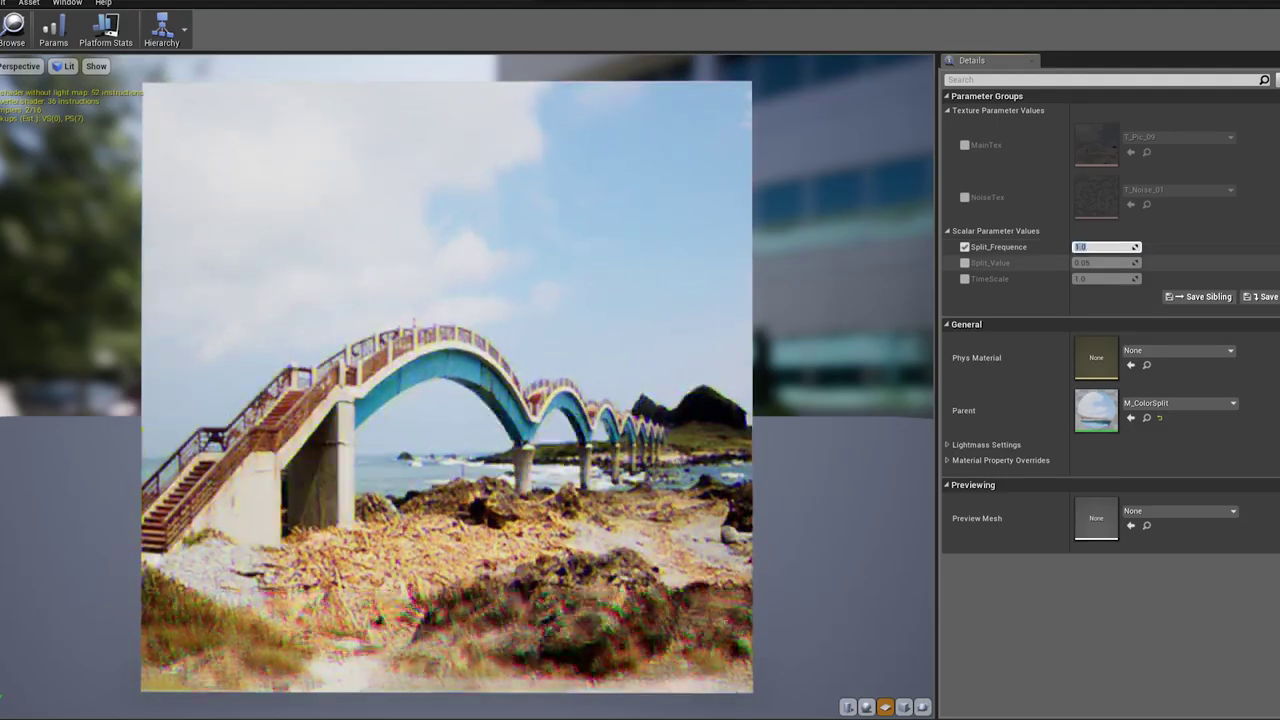
{"action": "left_click_drag", "start_coordinate": [1105, 262], "coordinate": [1060, 262]}
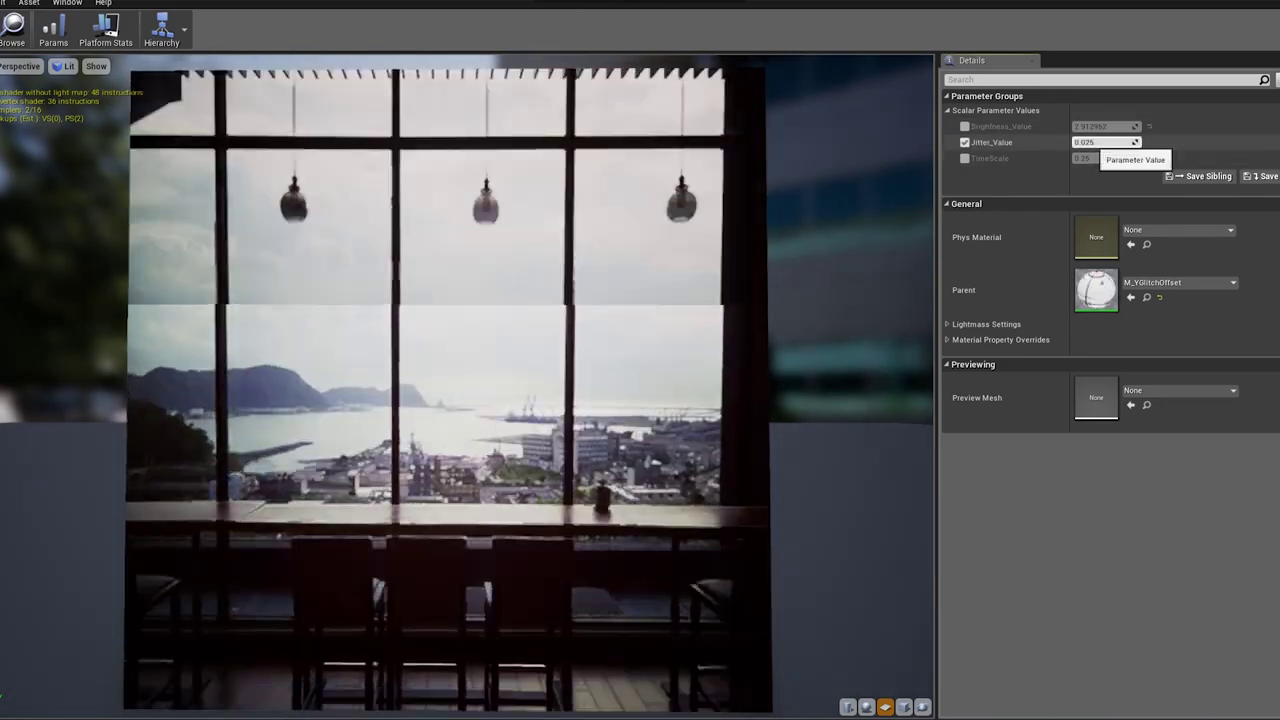
Reset Jitter_Value to 0 and override TimeScale at 1.0.
{"action": "left_click_drag", "start_coordinate": [1105, 142], "coordinate": [1140, 142]}
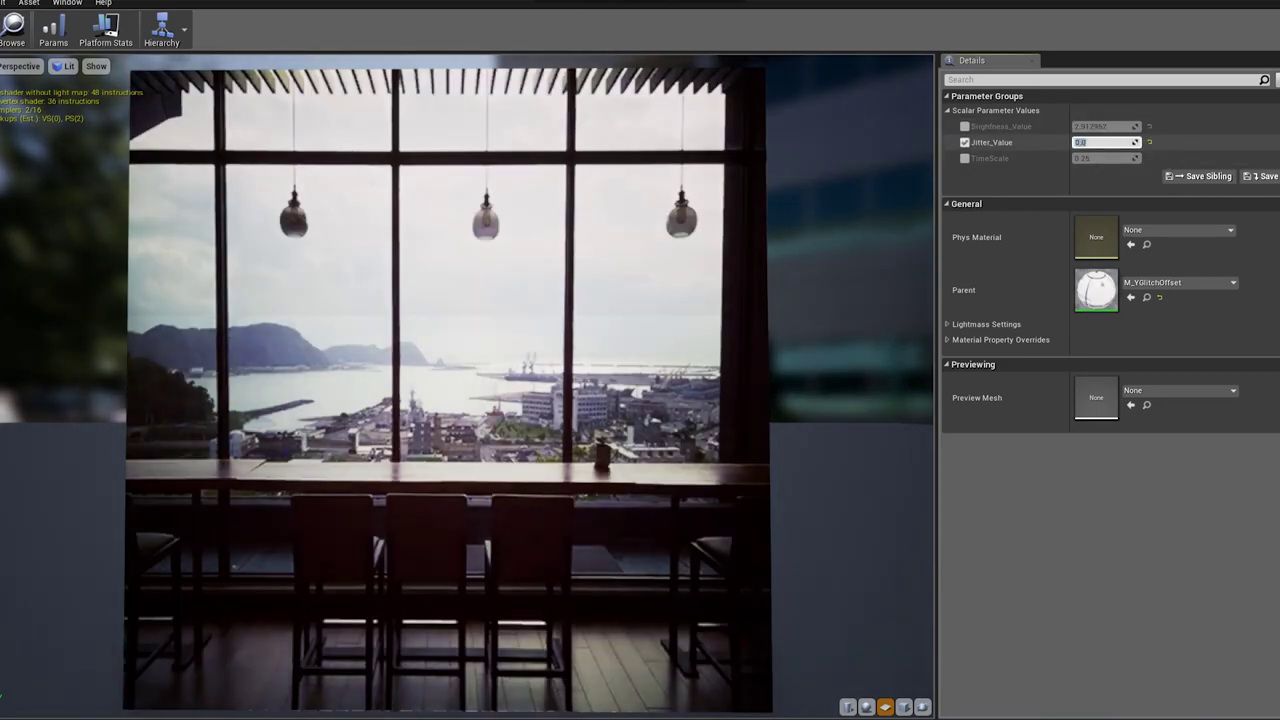
{"action": "type", "text": "0"}
{"action": "key", "text": "Return"}
{"action": "left_click", "coordinate": [964, 158]}
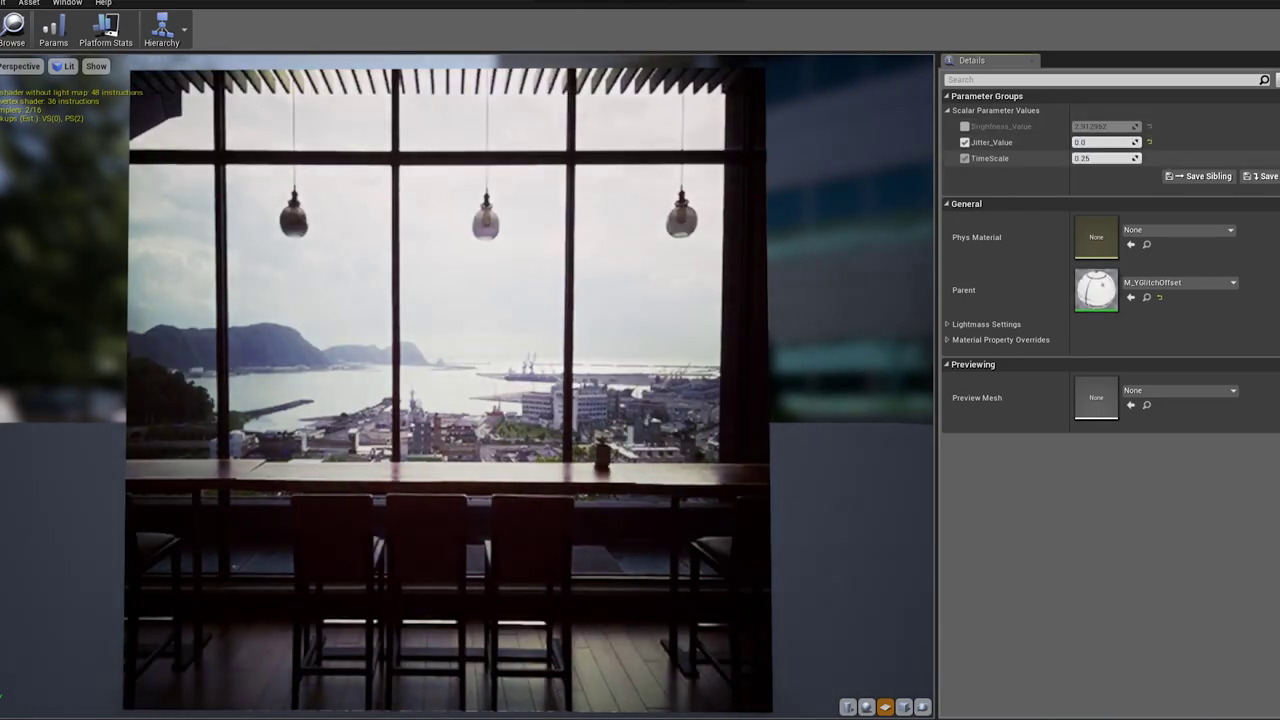
{"action": "type", "text": "1"}
{"action": "key", "text": "Return"}
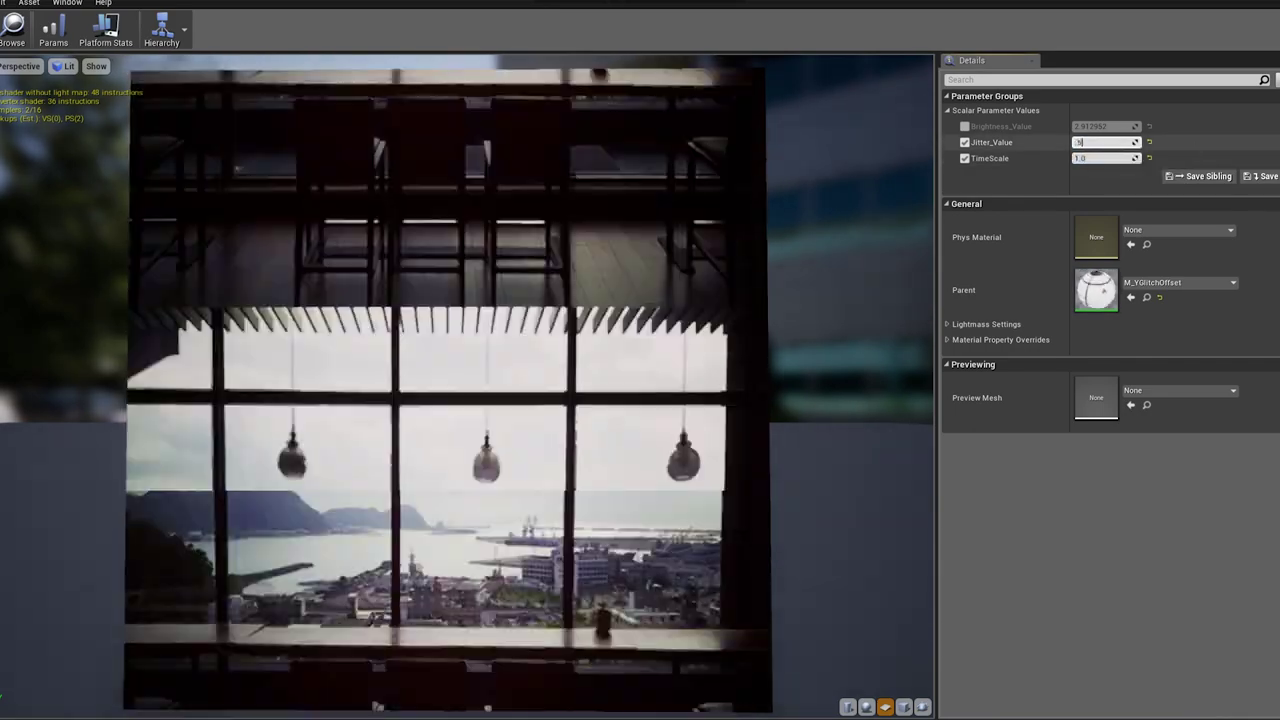
{"action": "type", "text": "3"}
Set Jitter_Value to 0.8 and TimeScale to 0.25, then enable the FullOffset_Value override.
{"action": "left_click", "coordinate": [1105, 142]}
{"action": "type", "text": "0.5"}
{"action": "key", "text": "Return"}
{"action": "type", "text": "0.8"}
{"action": "key", "text": "Return"}
{"action": "left_click", "coordinate": [1105, 158]}
{"action": "type", "text": "0.25"}
{"action": "key", "text": "Return"}
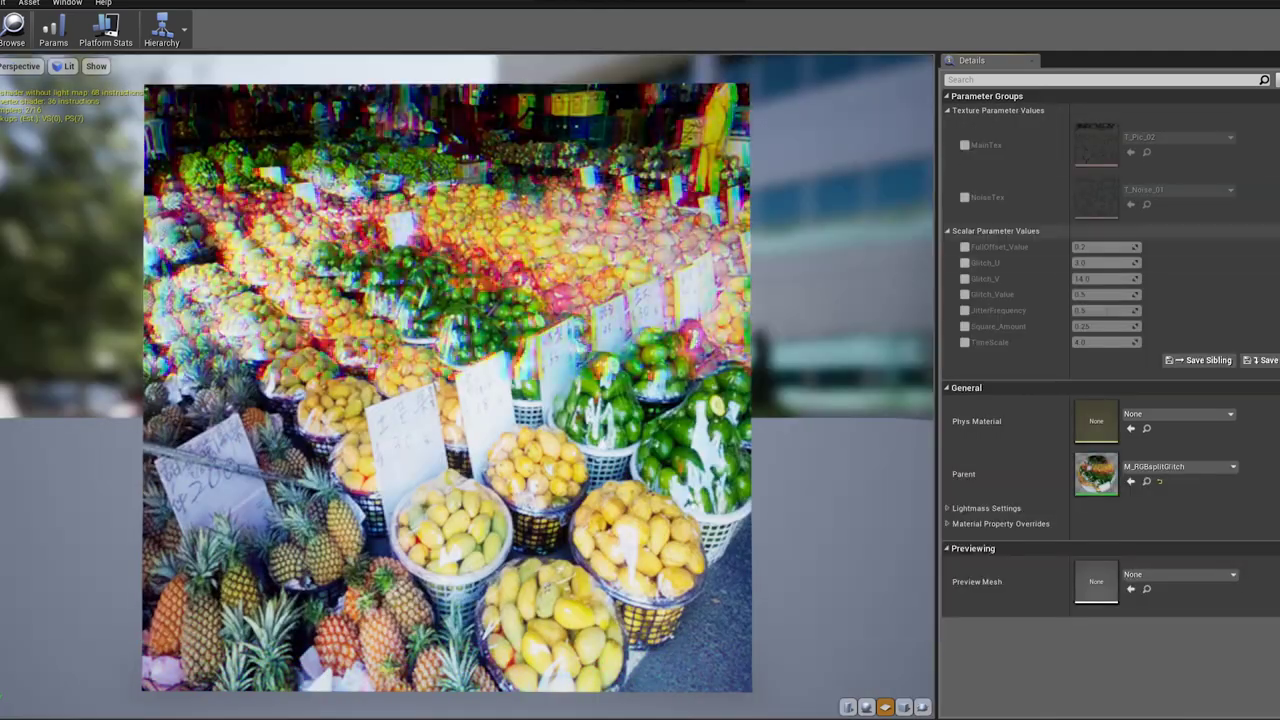
{"action": "left_click", "coordinate": [964, 246]}
{"action": "left_click", "coordinate": [1105, 246]}
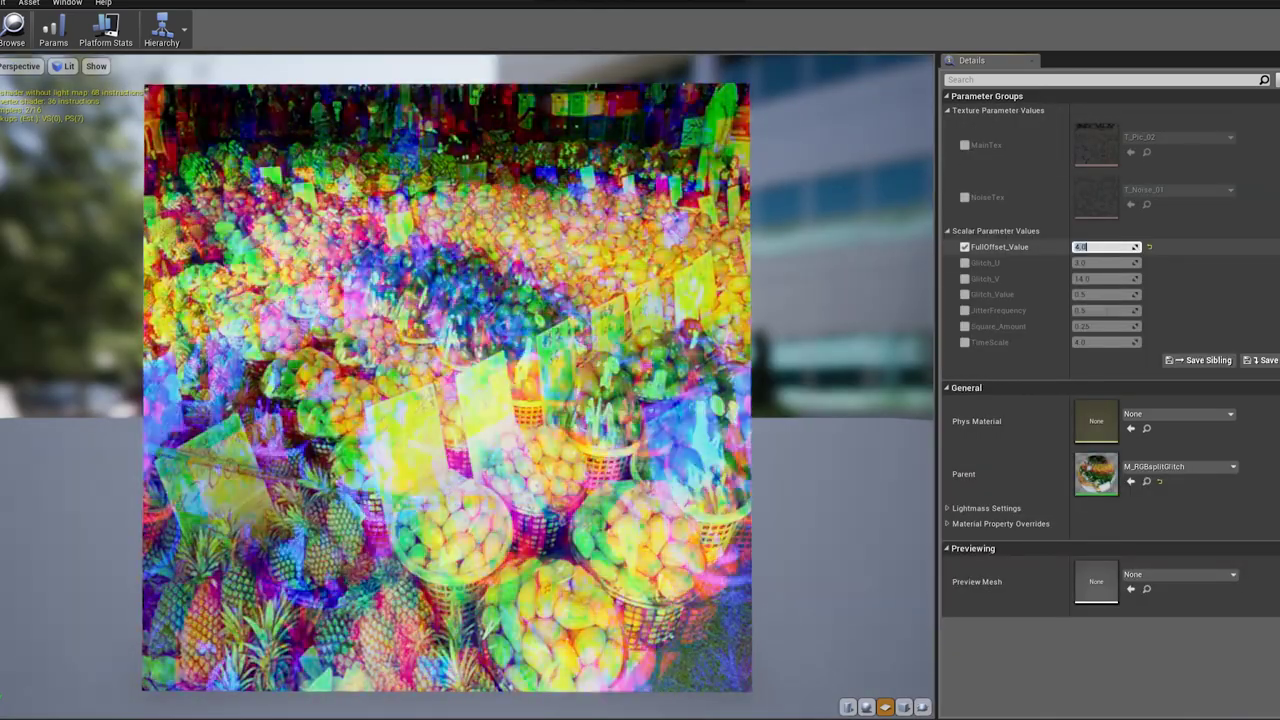
Set FullOffset_Value to 0.1, enable Glitch_U and Glitch_V, and set Glitch_Value to 0.25.
{"action": "type", "text": "0.1"}
{"action": "key", "text": "Return"}
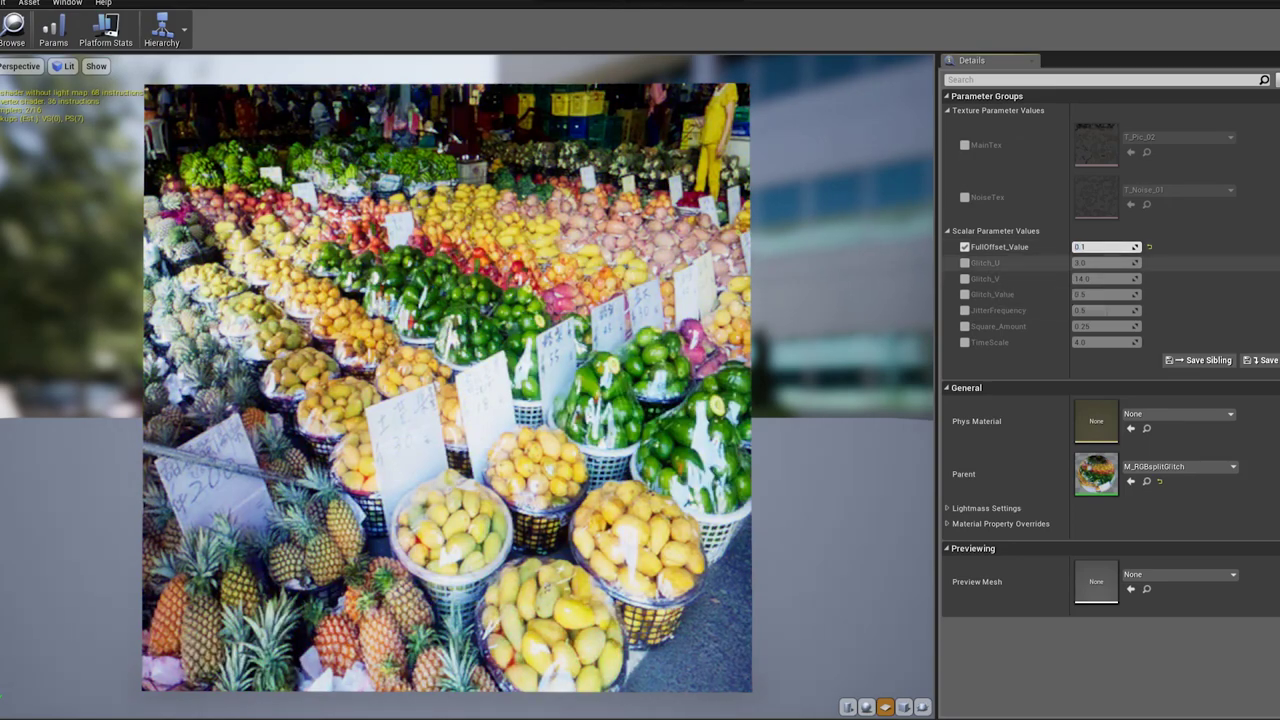
{"action": "left_click", "coordinate": [964, 262]}
{"action": "left_click", "coordinate": [964, 278]}
{"action": "key", "text": "Tab"}
{"action": "type", "text": "2"}
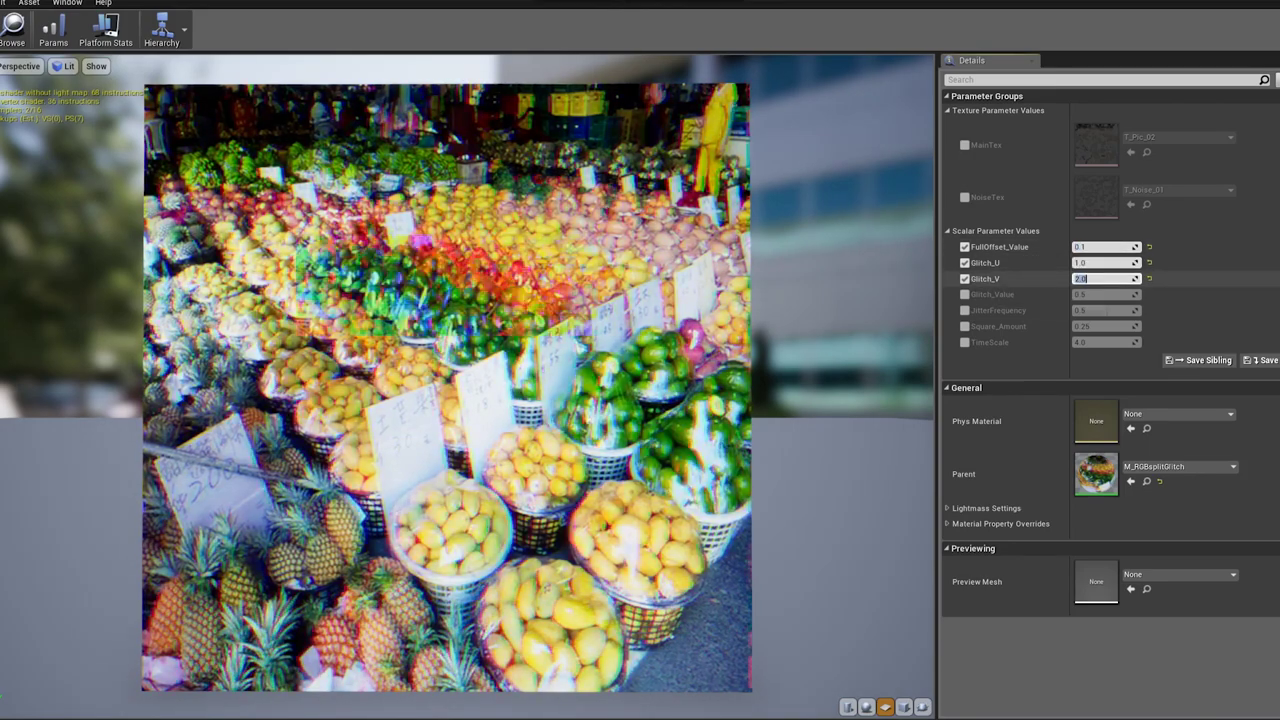
{"action": "type", "text": "1"}
{"action": "key", "text": "Return"}
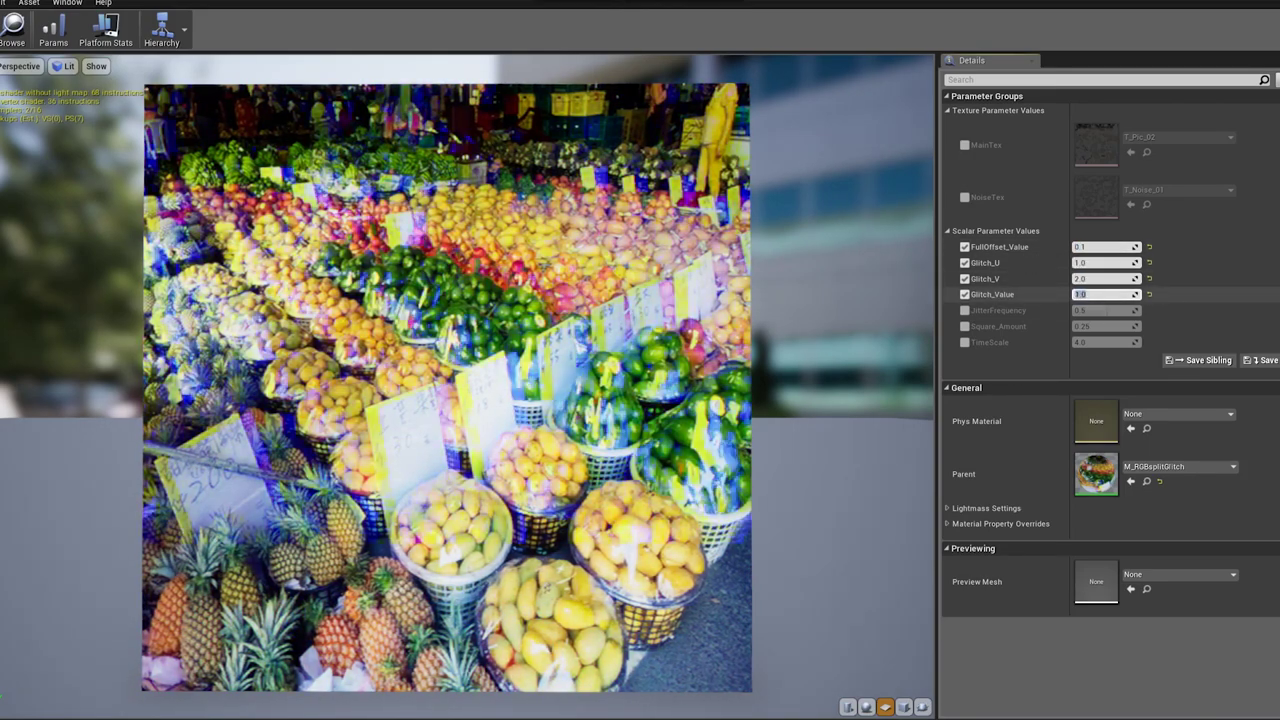
{"action": "key", "text": "Return"}
{"action": "type", "text": "5"}
{"action": "key", "text": "Return"}
Set Glitch_U to 4 and Glitch_V to 16, and enable JitterFrequency.
{"action": "left_click", "coordinate": [965, 310]}
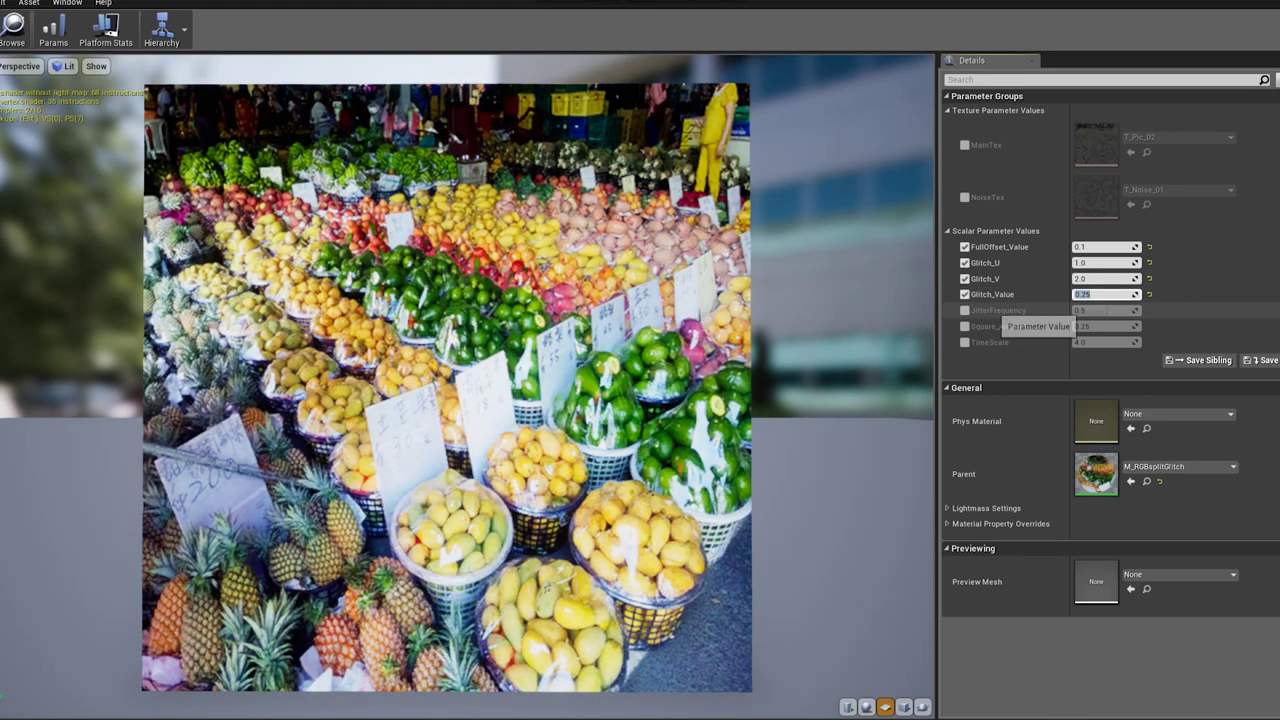
{"action": "left_click", "coordinate": [1100, 310]}
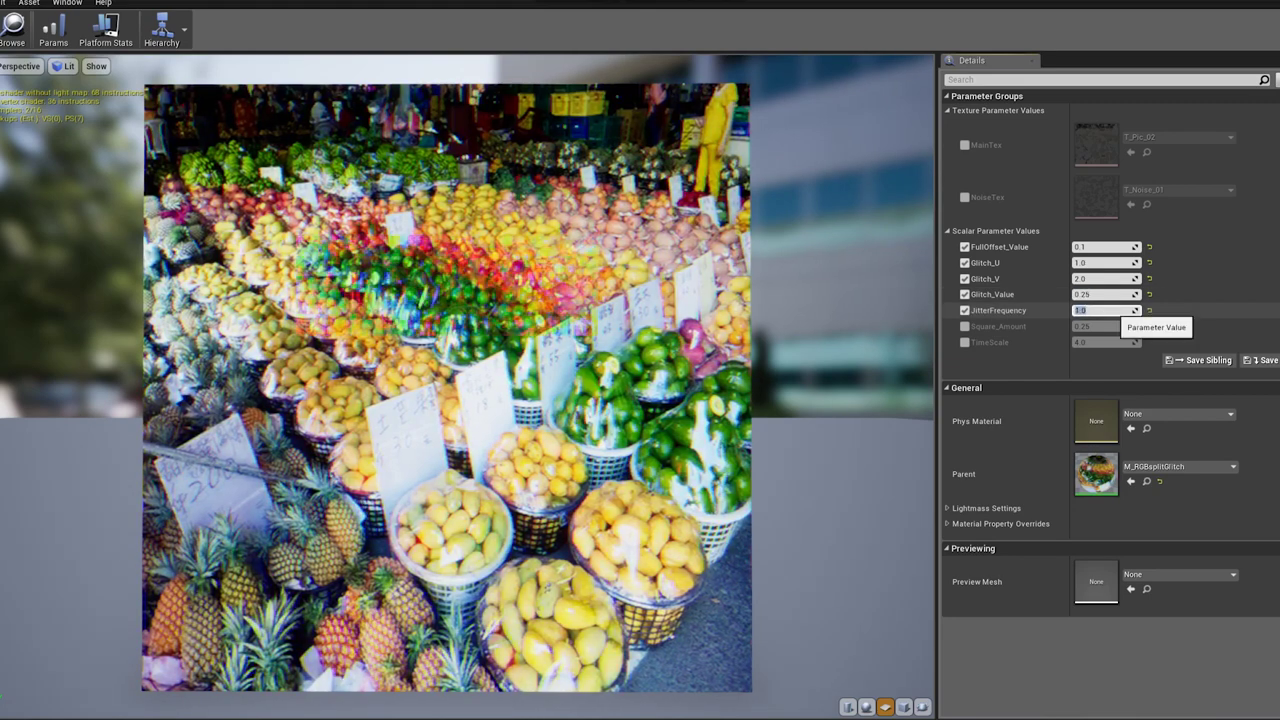
{"action": "left_click", "coordinate": [1100, 262]}
{"action": "type", "text": "4"}
{"action": "left_click", "coordinate": [1100, 278]}
{"action": "type", "text": "16"}
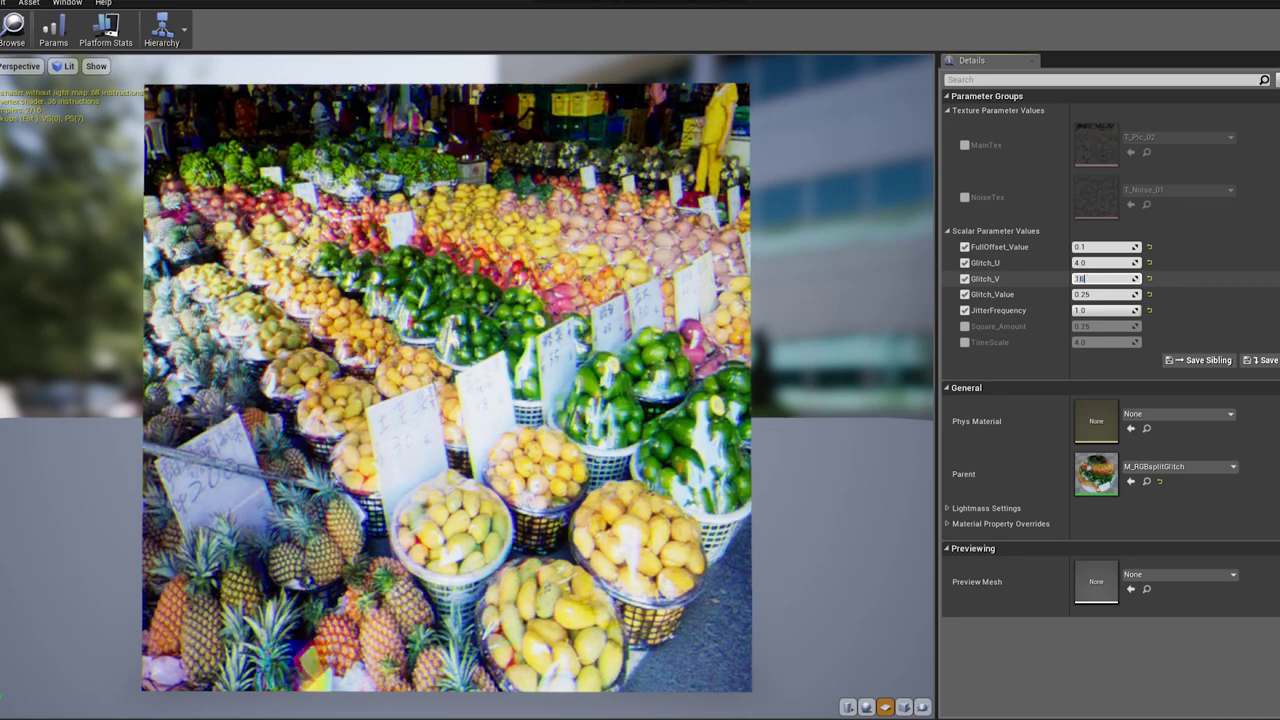
{"action": "left_click", "coordinate": [1100, 310]}
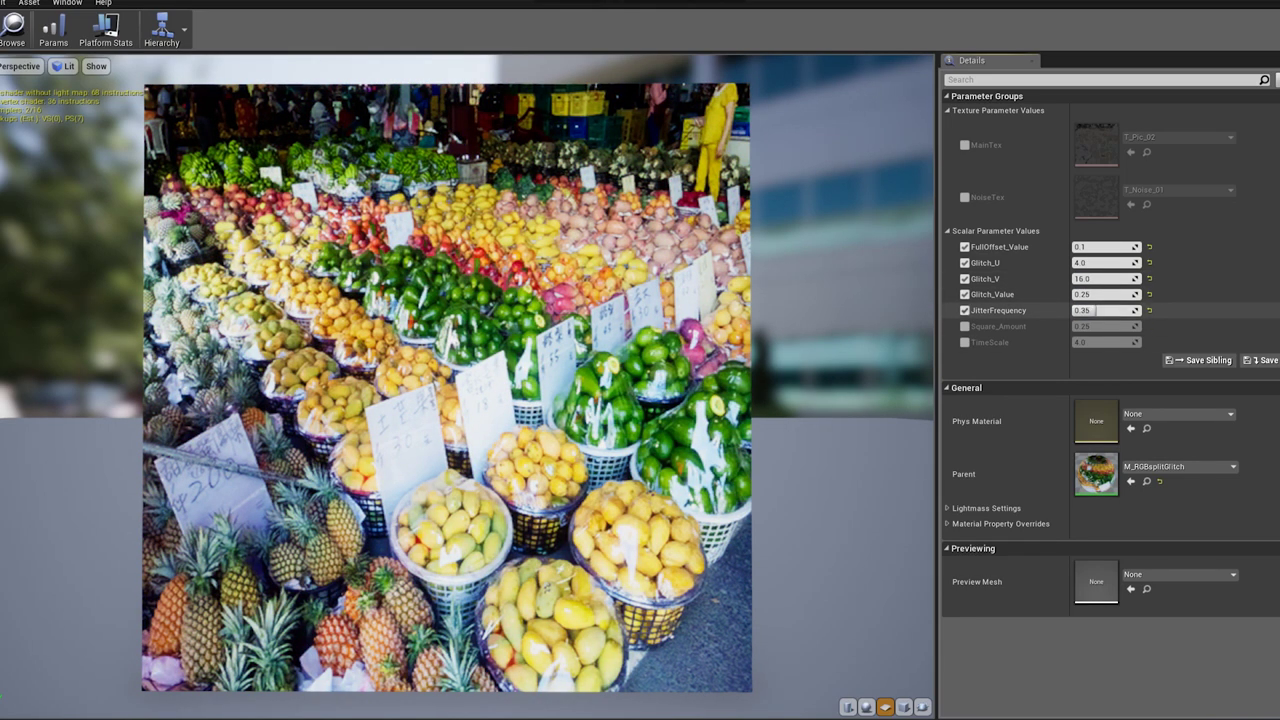
Drop JitterFrequency, test Square_Amount at about 0.33 then uncheck it, and enable TimeScale.
{"action": "left_click", "coordinate": [965, 326]}
{"action": "left_click", "coordinate": [965, 310]}
{"action": "left_click_drag", "start_coordinate": [1100, 326], "coordinate": [1112, 326]}
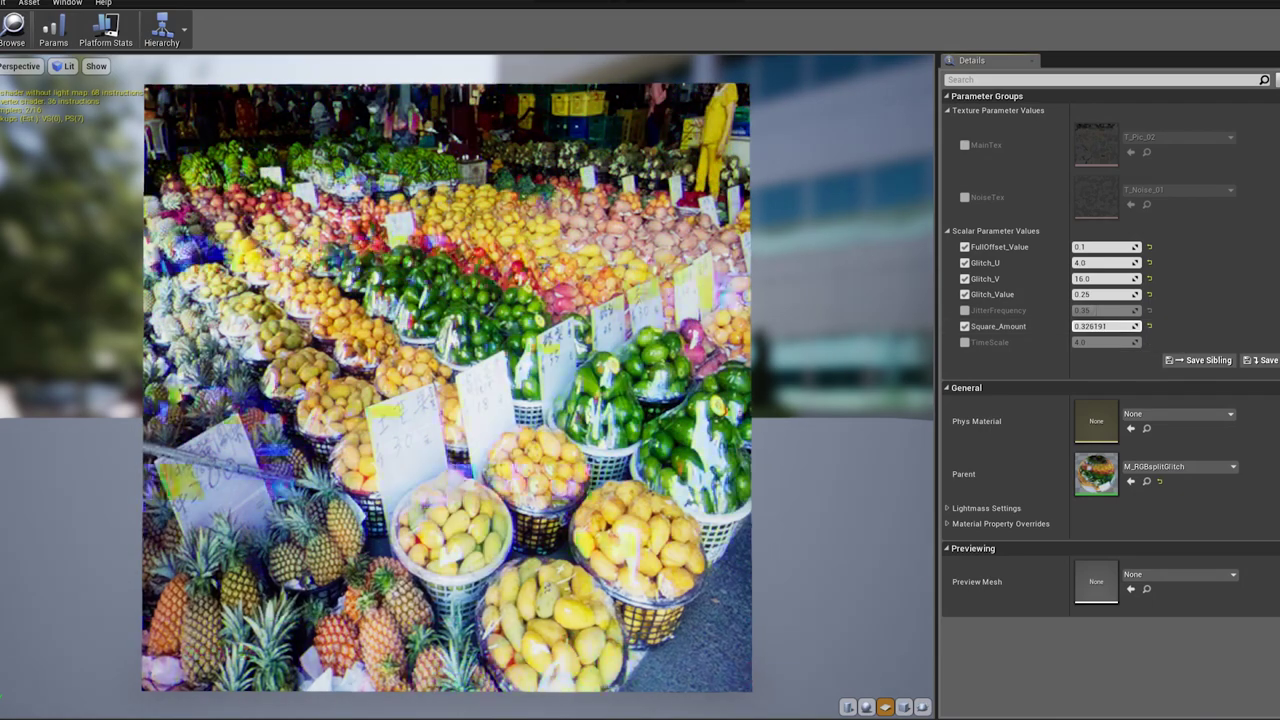
{"action": "left_click", "coordinate": [1100, 326]}
{"action": "left_click", "coordinate": [965, 326]}
{"action": "left_click", "coordinate": [965, 342]}
{"action": "left_click", "coordinate": [1100, 342]}
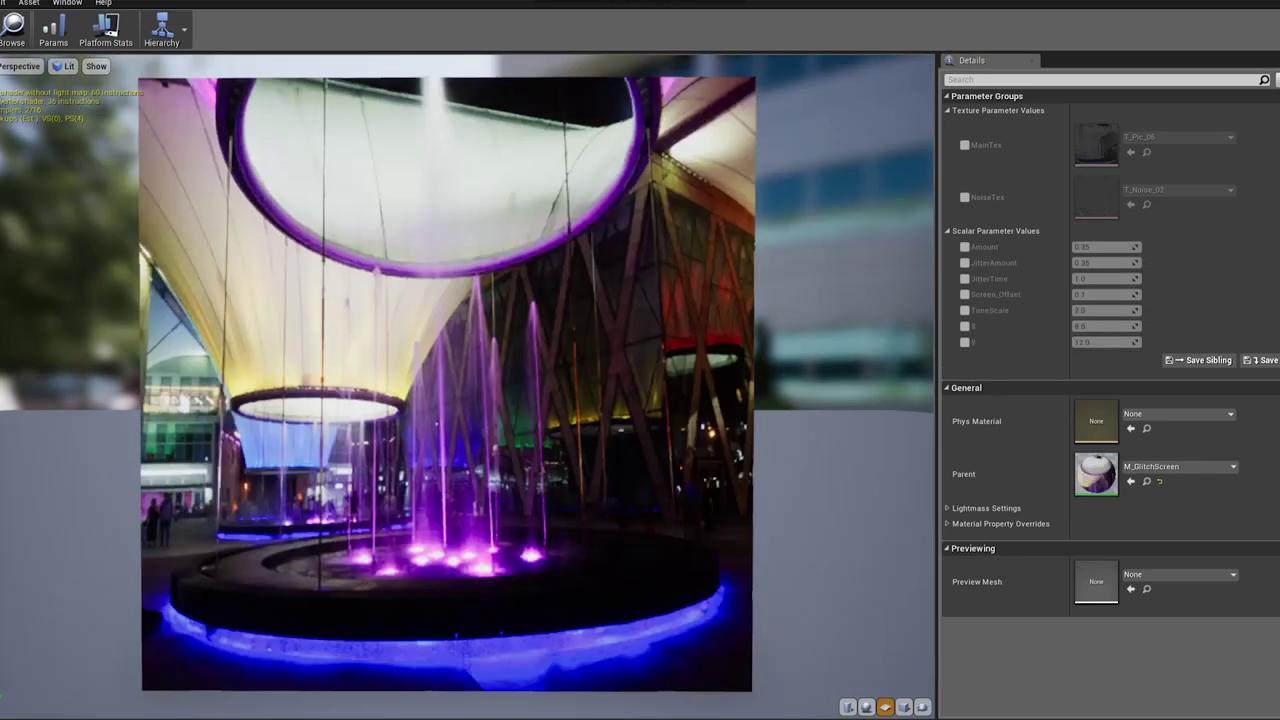
Try Amount near 0.1 and JitterAmount at 0, then clear both overrides.
{"action": "left_click_drag", "start_coordinate": [1100, 247], "coordinate": [1085, 247]}
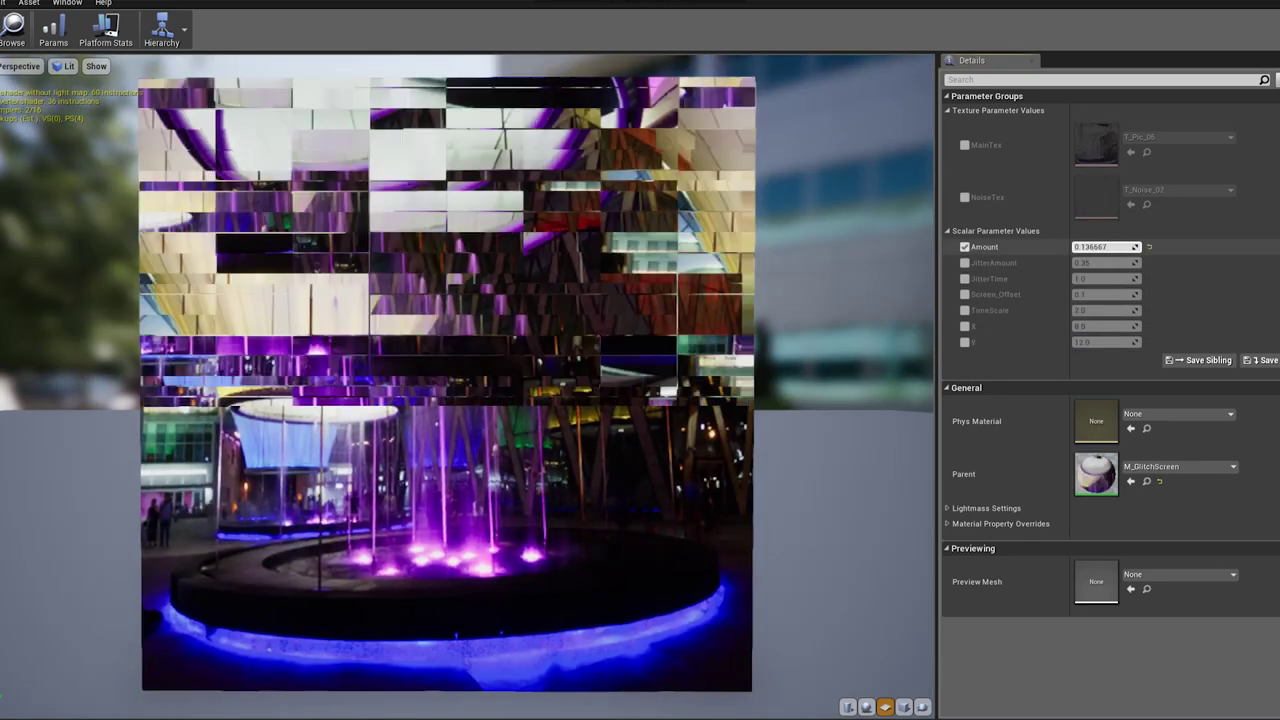
{"action": "left_click", "coordinate": [965, 247]}
{"action": "left_click", "coordinate": [965, 263]}
{"action": "left_click_drag", "start_coordinate": [1100, 263], "coordinate": [1120, 263]}
{"action": "type", "text": "0"}
{"action": "key", "text": "Return"}
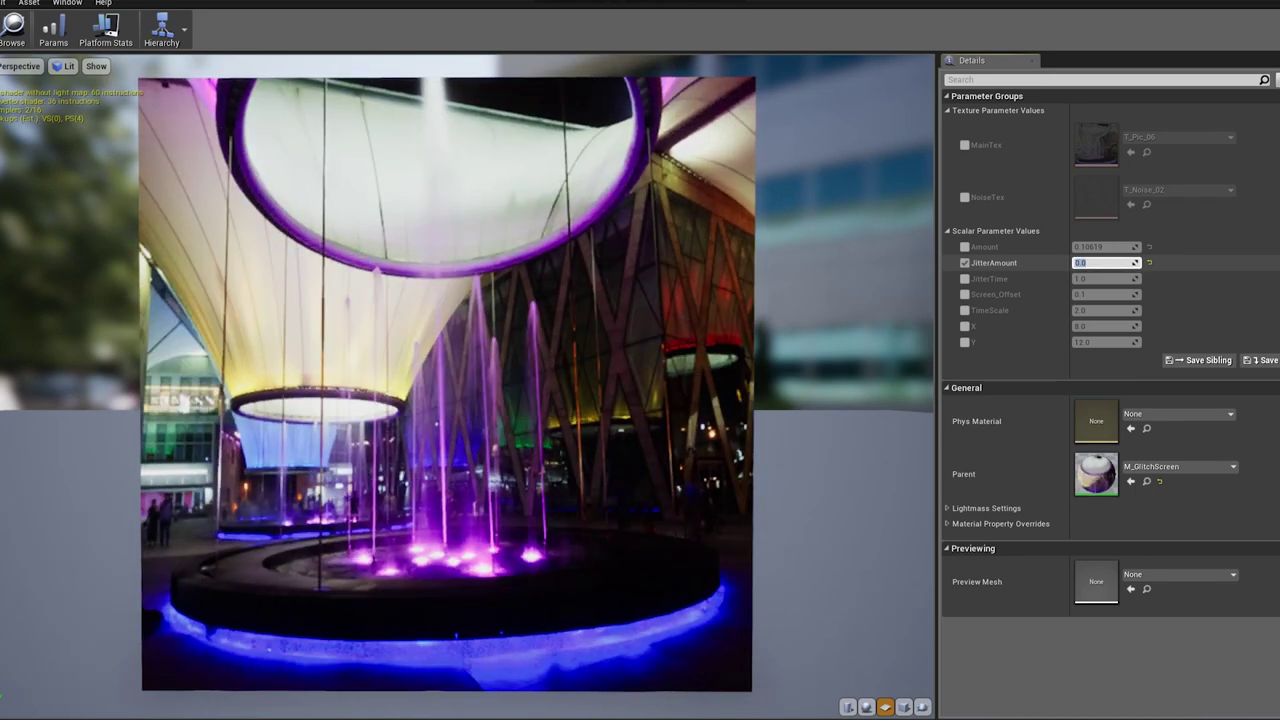
{"action": "left_click", "coordinate": [965, 263]}
Try JitterTime 10 and a raised Screen_Offset, then clear those and the TimeScale override.
{"action": "left_click", "coordinate": [965, 279]}
{"action": "double_click", "coordinate": [1100, 279]}
{"action": "type", "text": "10"}
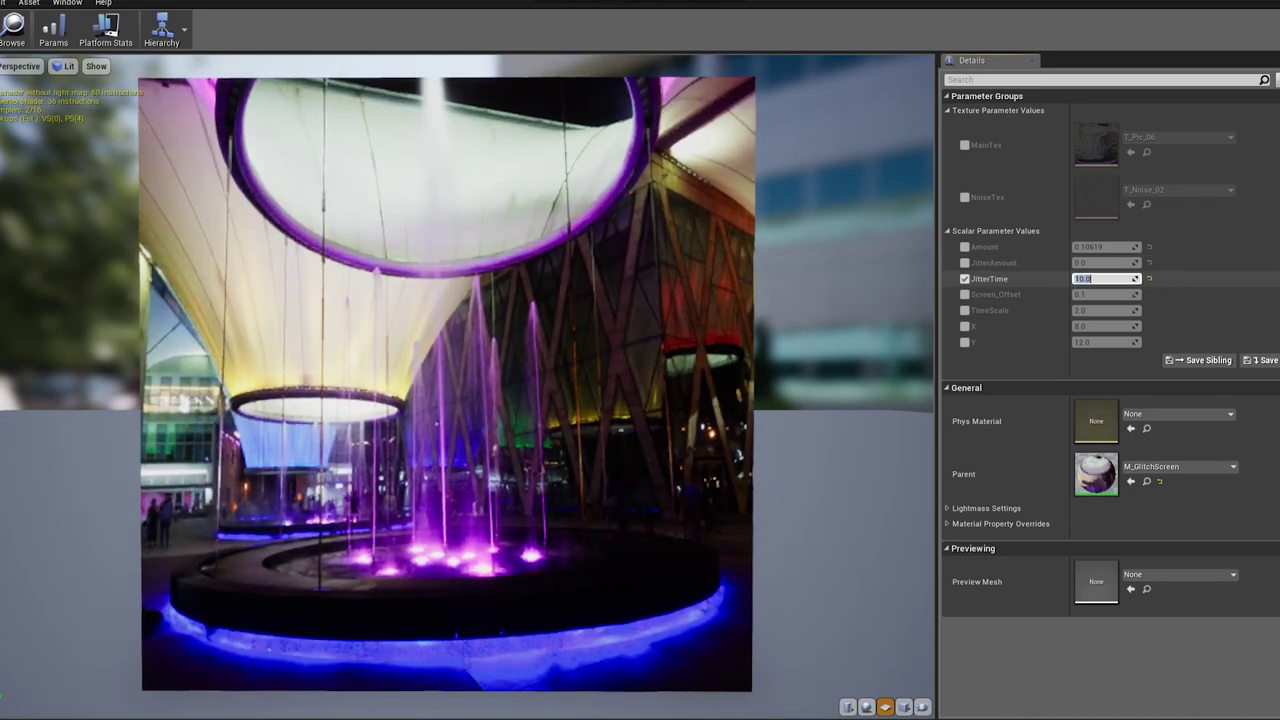
{"action": "left_click", "coordinate": [965, 279]}
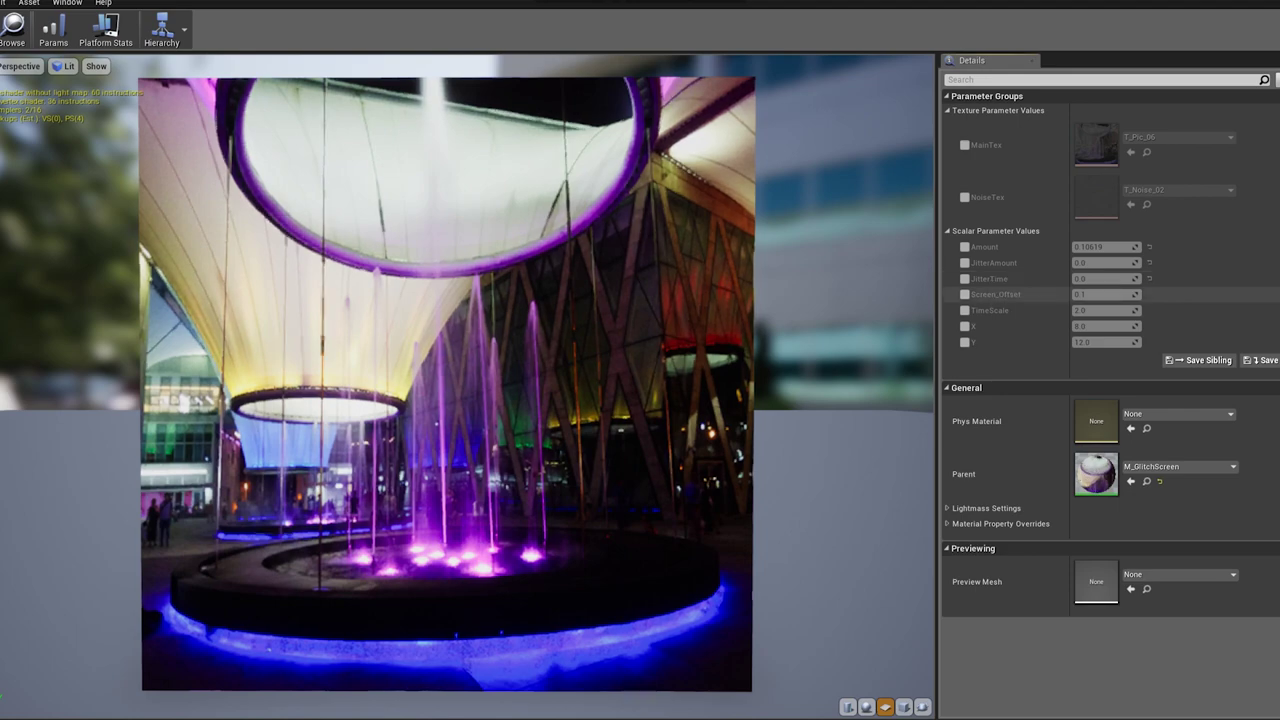
{"action": "key", "text": "Return"}
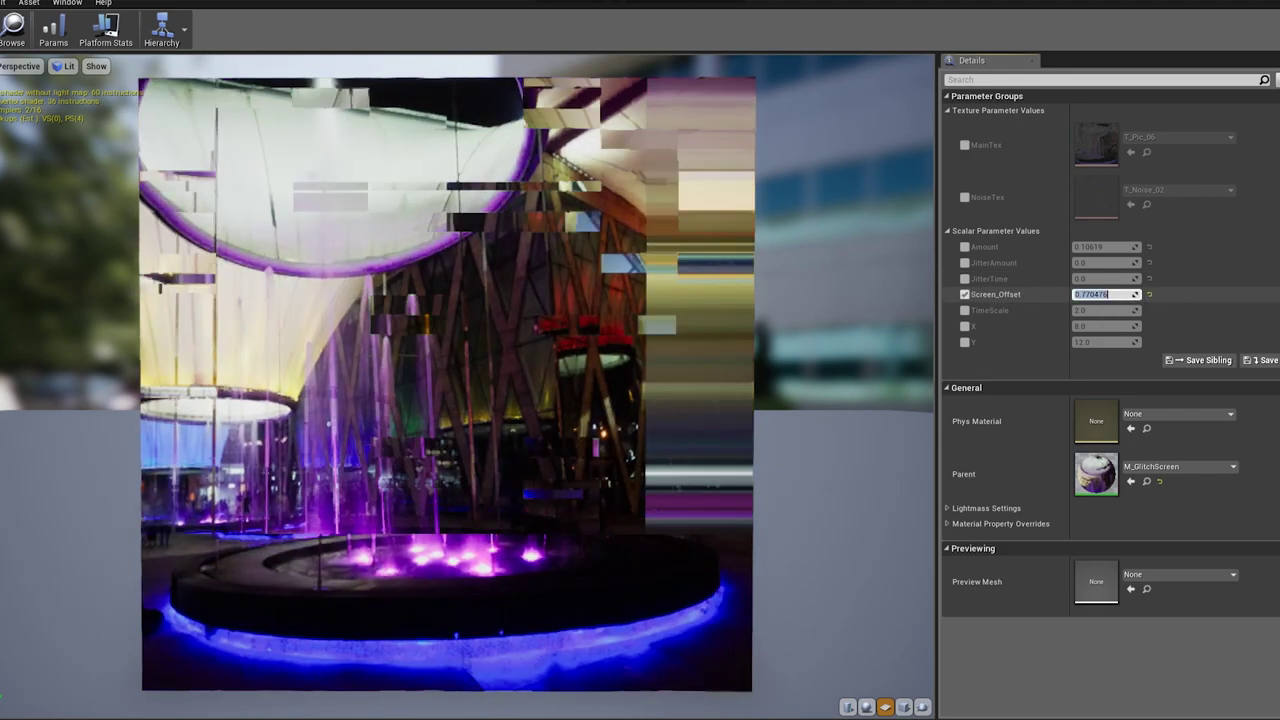
{"action": "left_click", "coordinate": [965, 295]}
{"action": "type", "text": "1"}
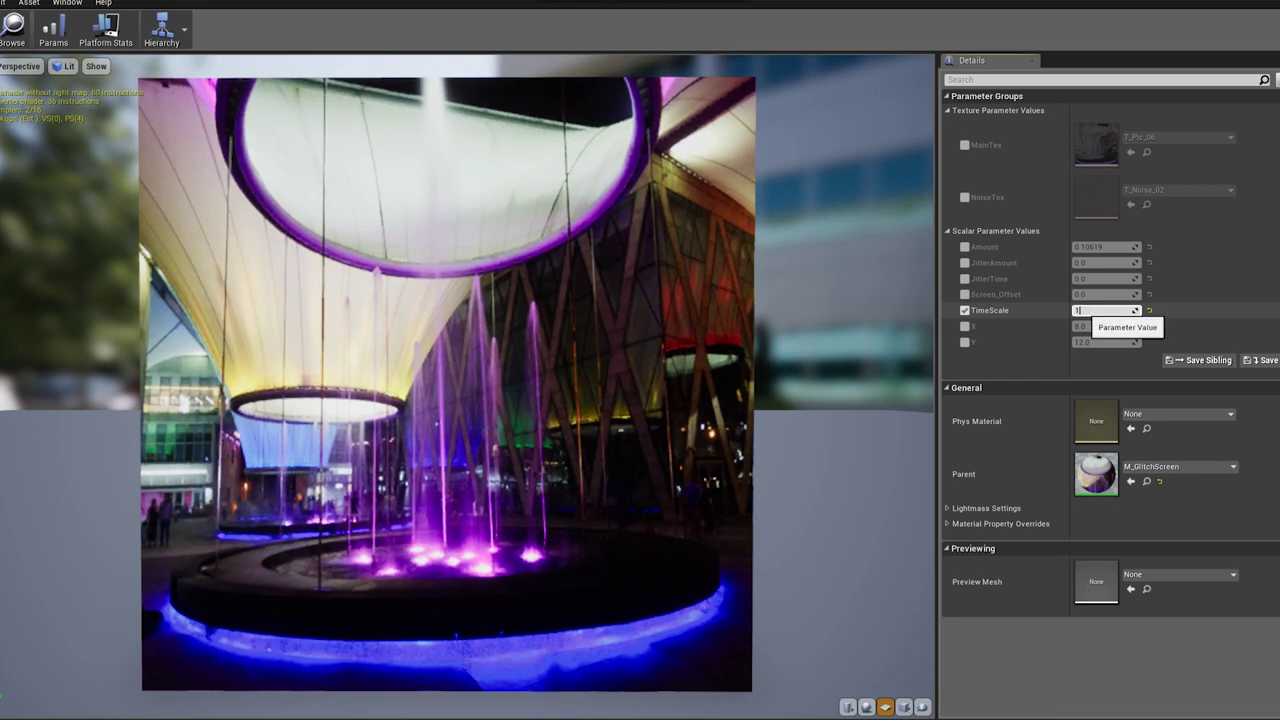
{"action": "left_click", "coordinate": [965, 310]}
Override the X and Y parameters, entering X as 2 and Y as 32.
{"action": "left_click", "coordinate": [965, 326]}
{"action": "left_click", "coordinate": [1080, 326]}
{"action": "type", "text": "2"}
{"action": "key", "text": "Tab"}
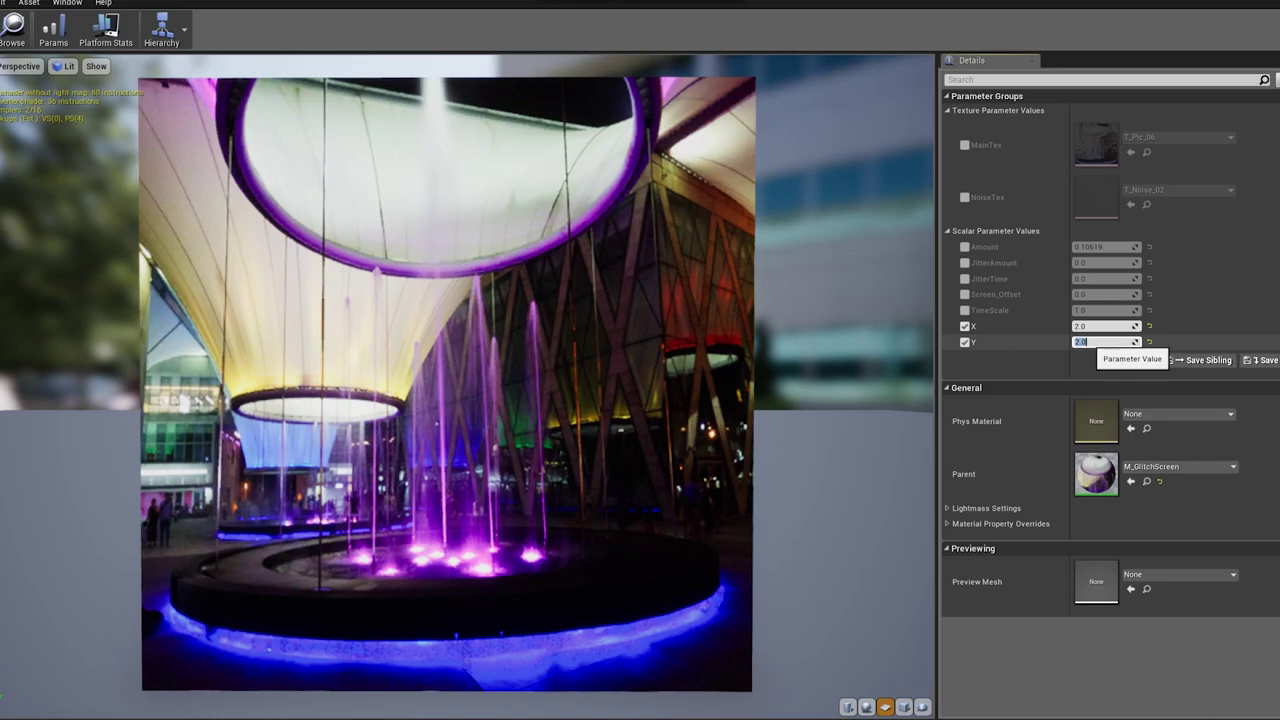
{"action": "type", "text": "32"}
{"action": "key", "text": "Tab"}
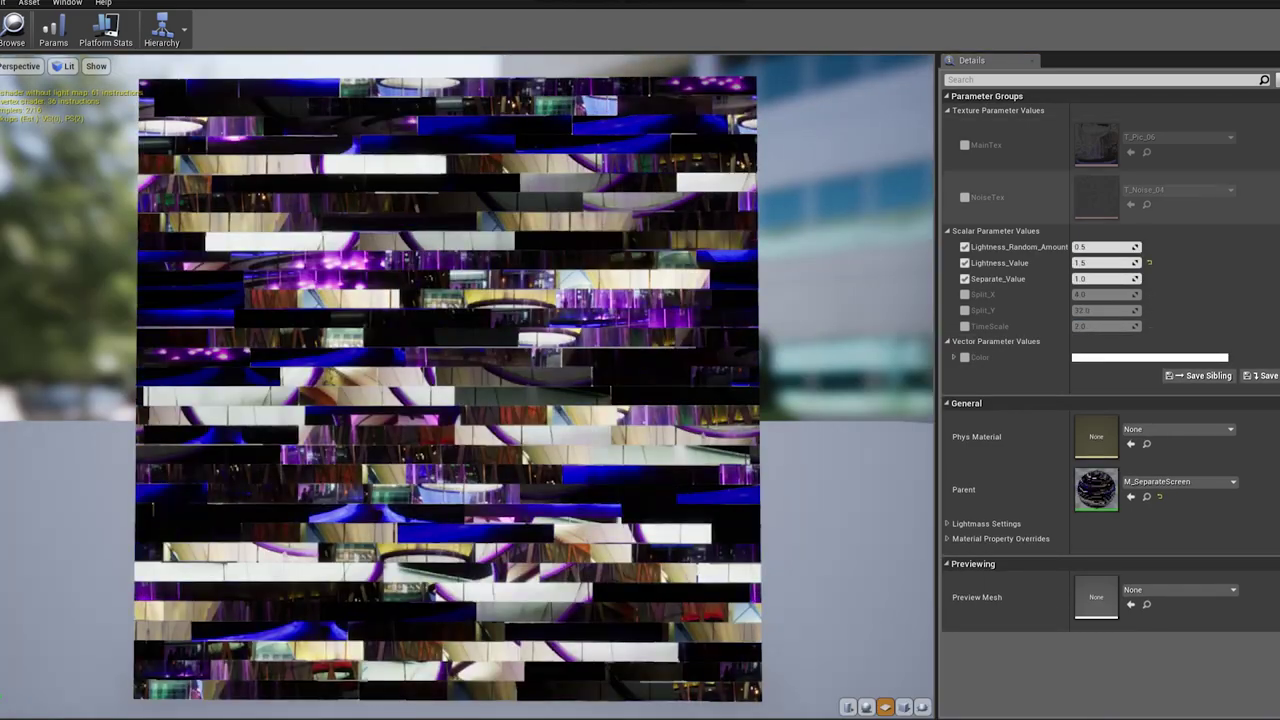
Try Lightness_Random_Amount 1 and Lightness_Value 0.5, then clear the Lightness and Separate_Value overrides.
{"action": "type", "text": "1"}
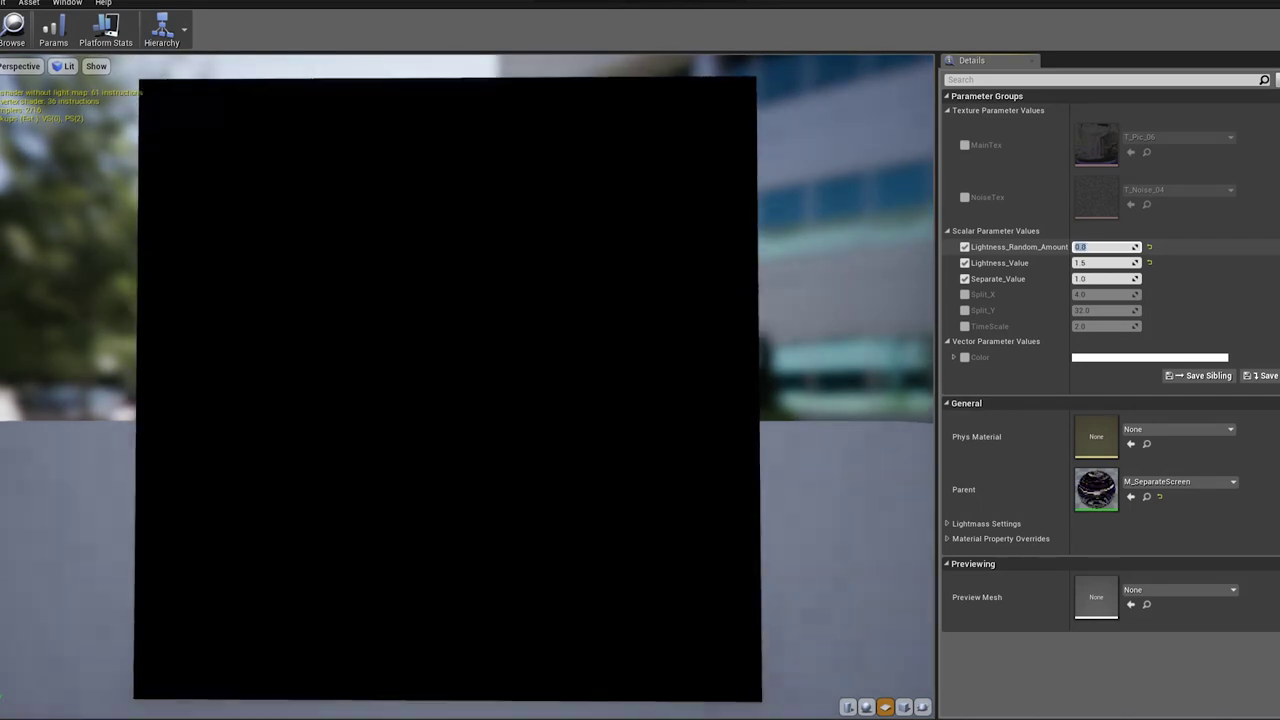
{"action": "key", "text": "Return"}
{"action": "left_click", "coordinate": [964, 247]}
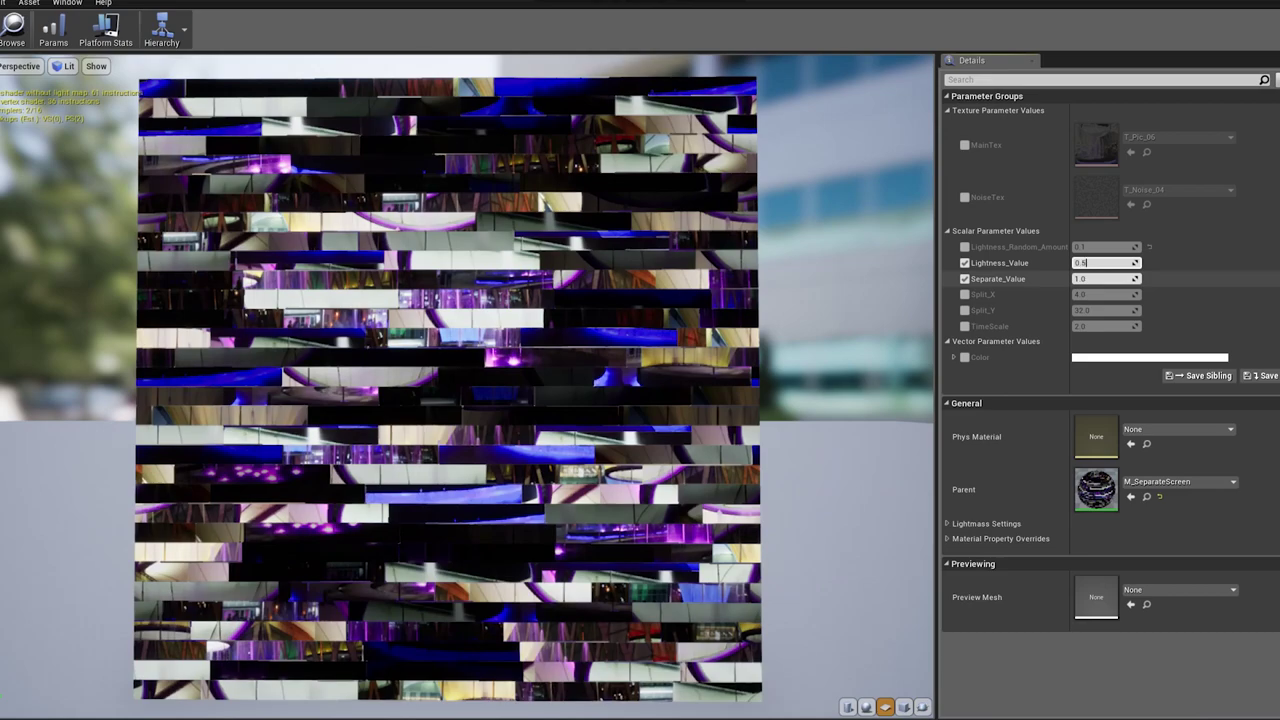
{"action": "key", "text": "Return"}
{"action": "left_click", "coordinate": [964, 263]}
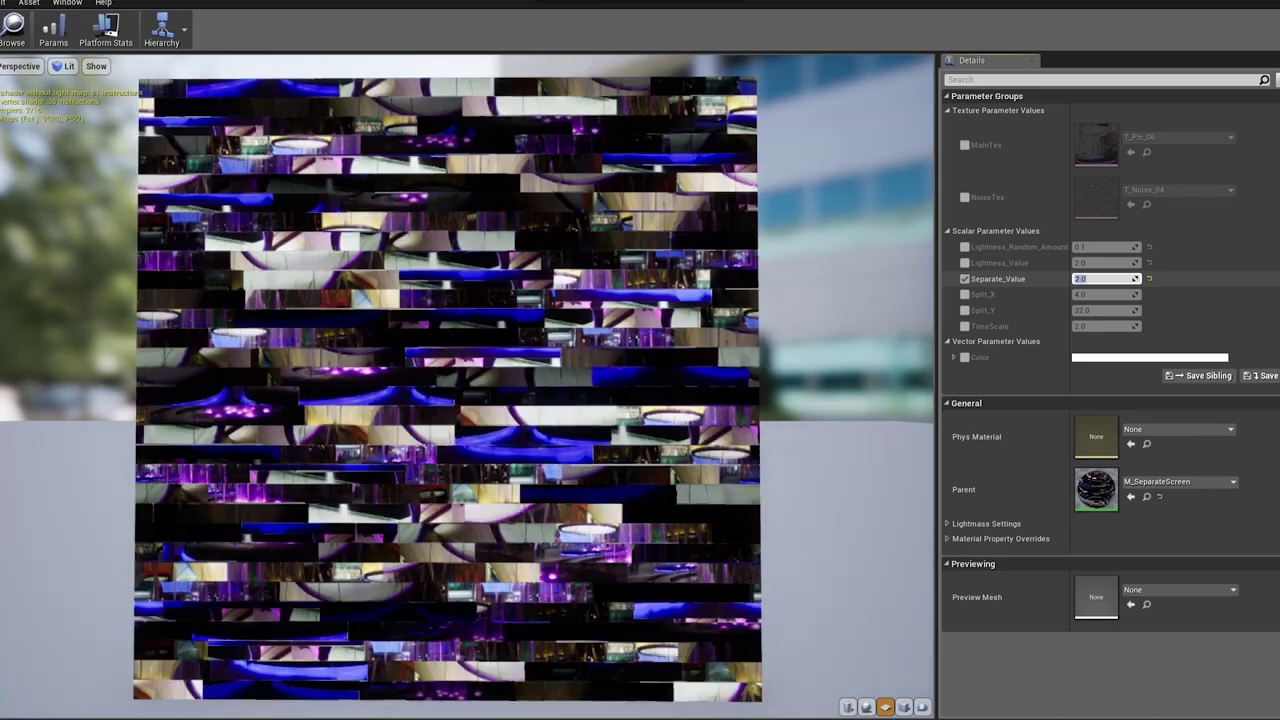
{"action": "left_click", "coordinate": [964, 279]}
Override Split_X to 4, Split_Y to 32 and TimeScale to 1.
{"action": "left_click", "coordinate": [964, 295]}
{"action": "left_click", "coordinate": [964, 311]}
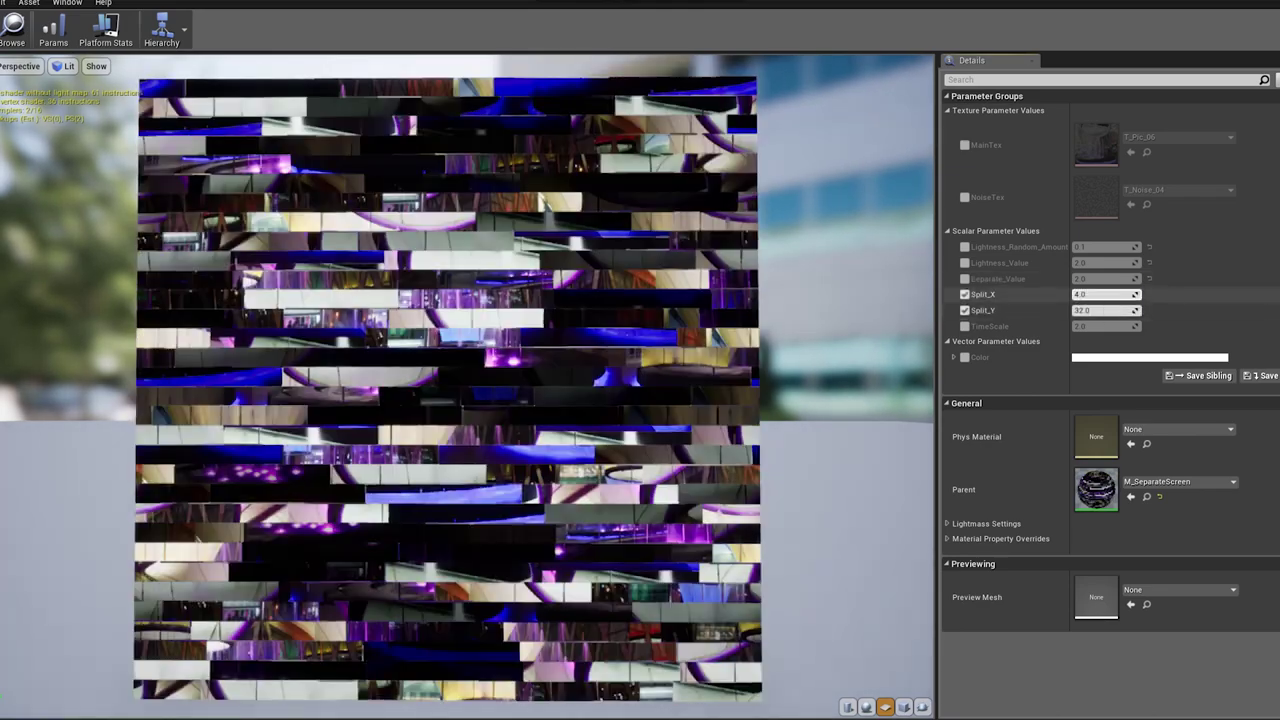
{"action": "key", "text": "Tab"}
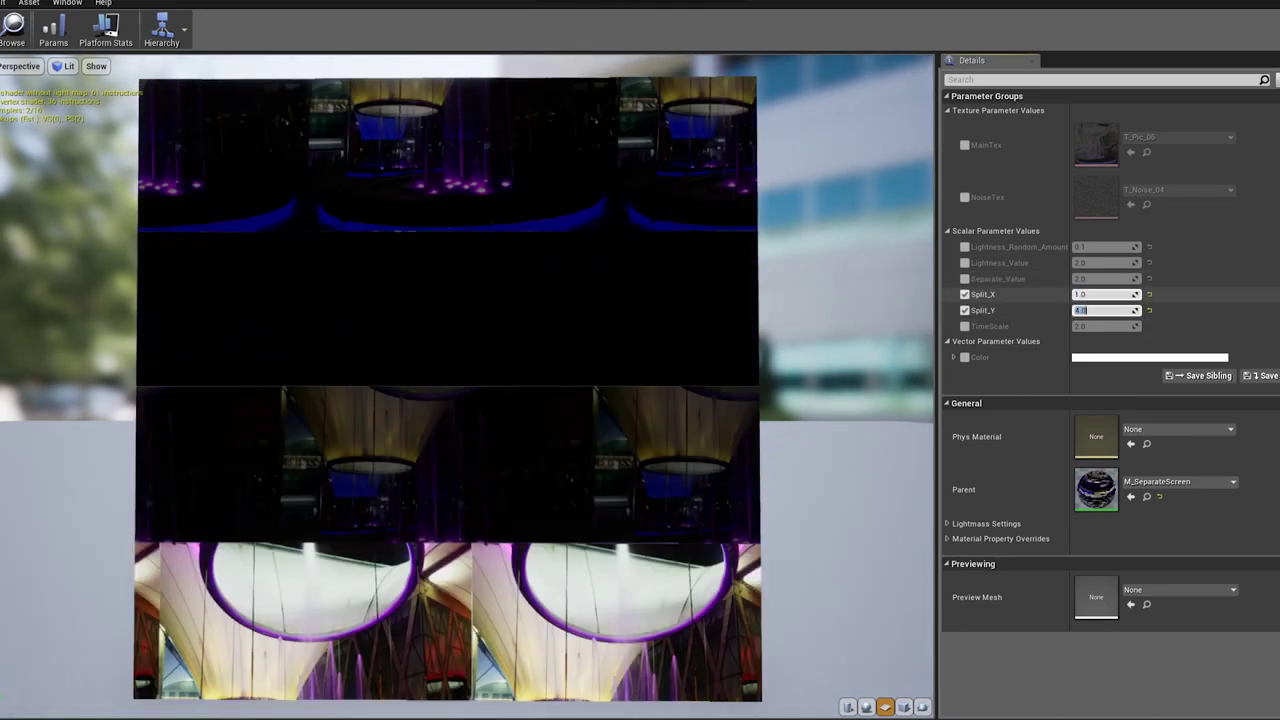
{"action": "key", "text": "Tab"}
{"action": "type", "text": "32"}
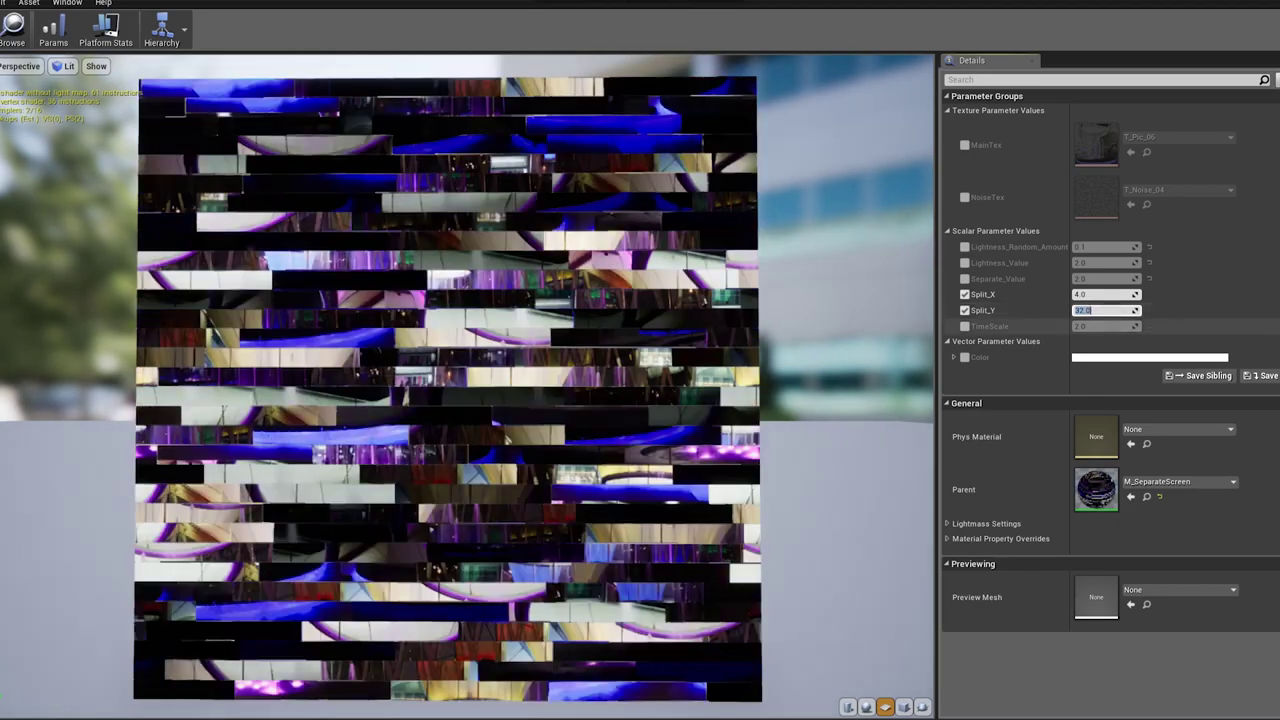
{"action": "key", "text": "Tab"}
{"action": "type", "text": "1"}
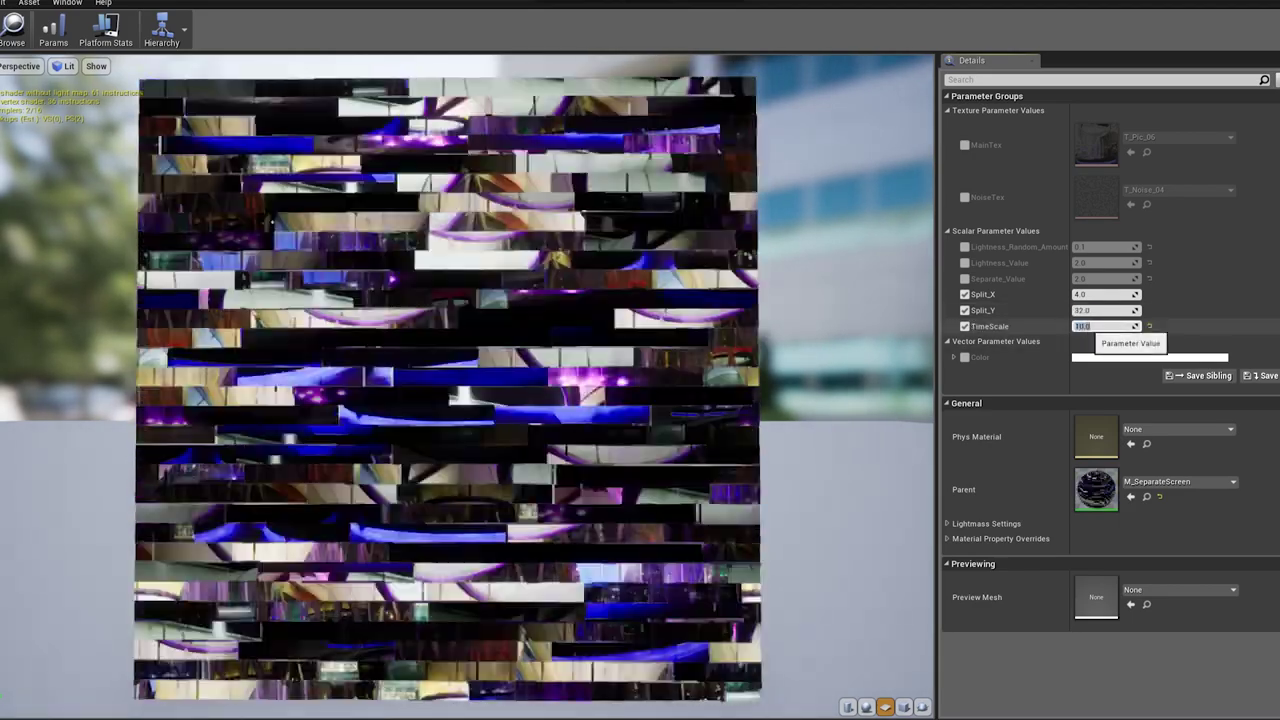